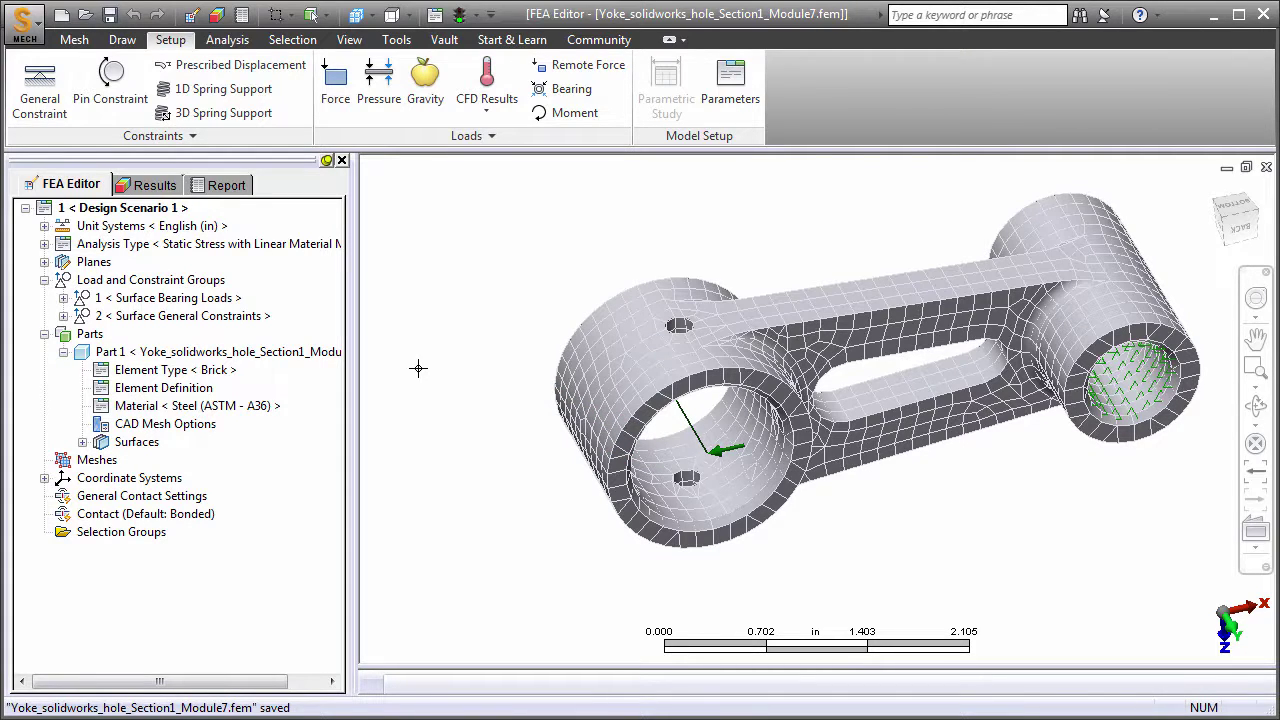
Review the yoke's assigned material, its von Mises stress results and its safety factor contour
{"action": "left_click", "coordinate": [208, 370]}
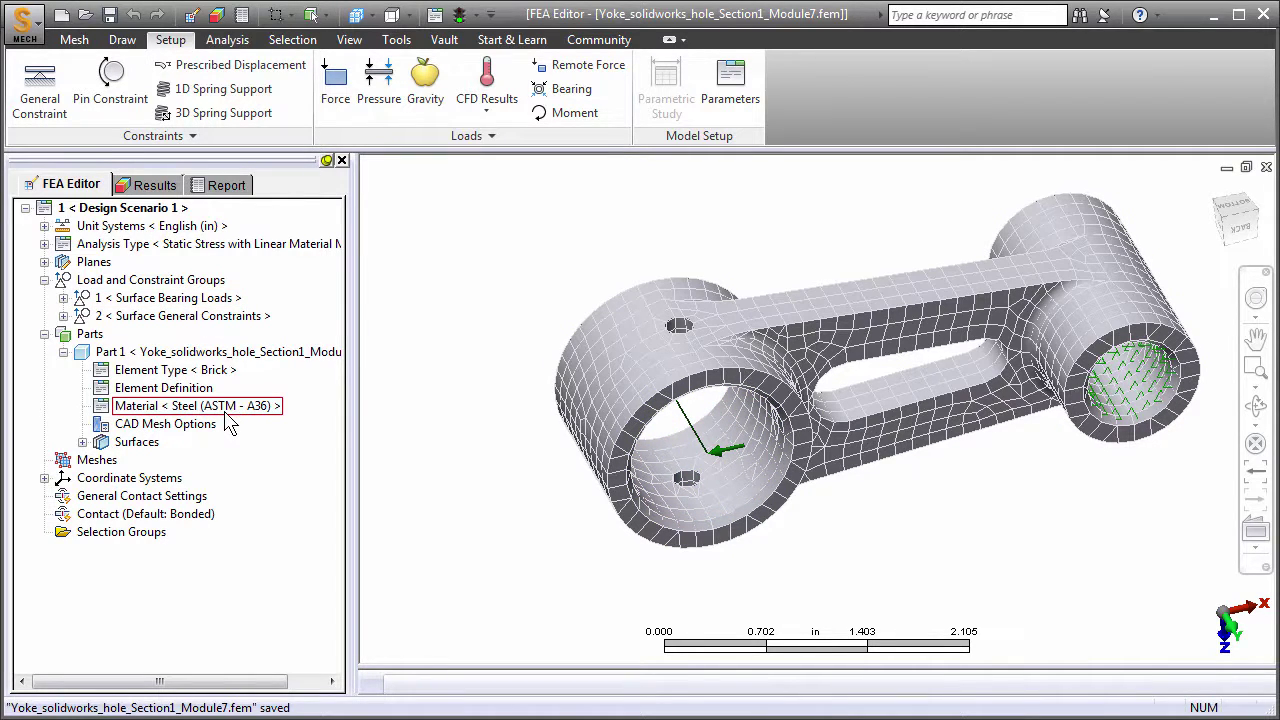
{"action": "left_click", "coordinate": [155, 186]}
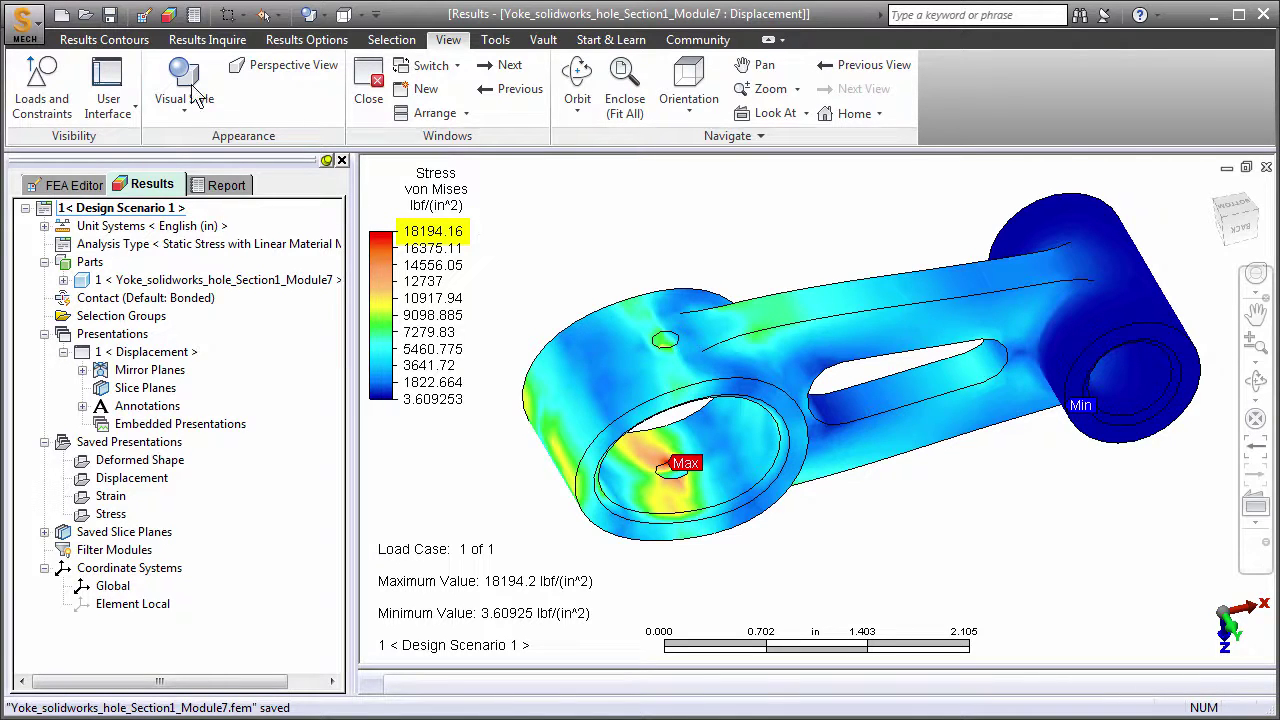
{"action": "left_click", "coordinate": [104, 39]}
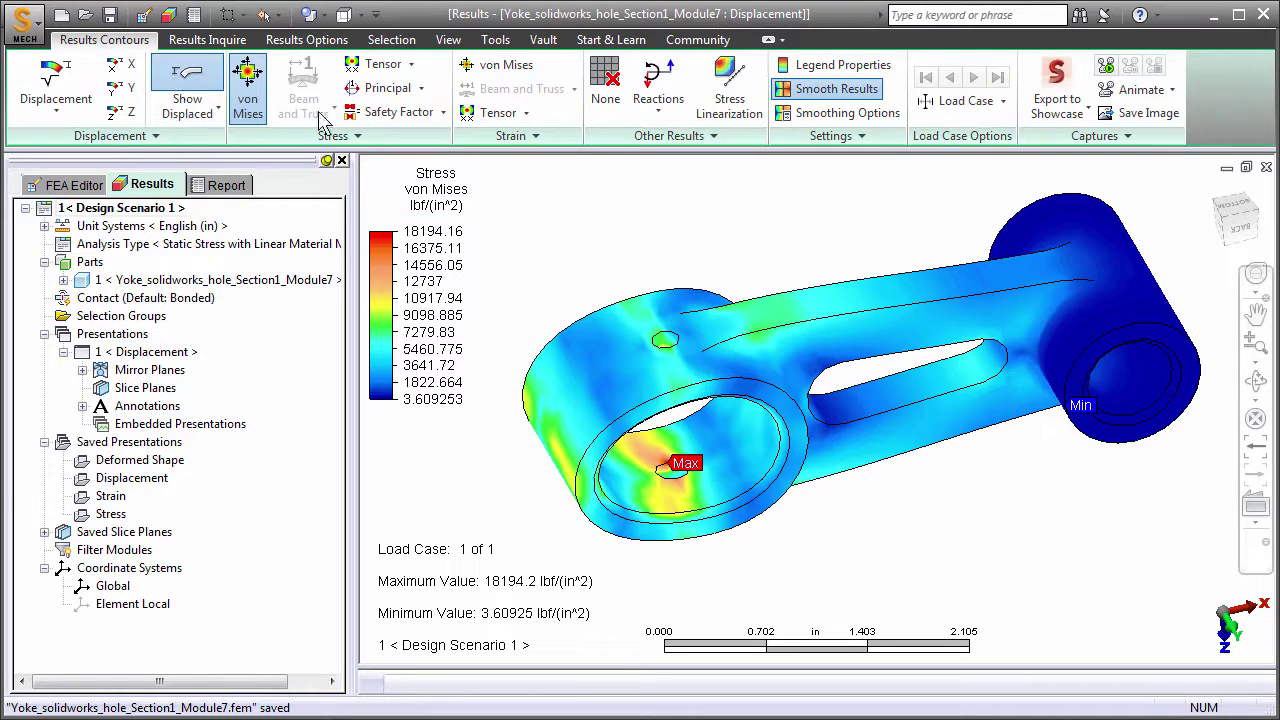
{"action": "left_click", "coordinate": [387, 112]}
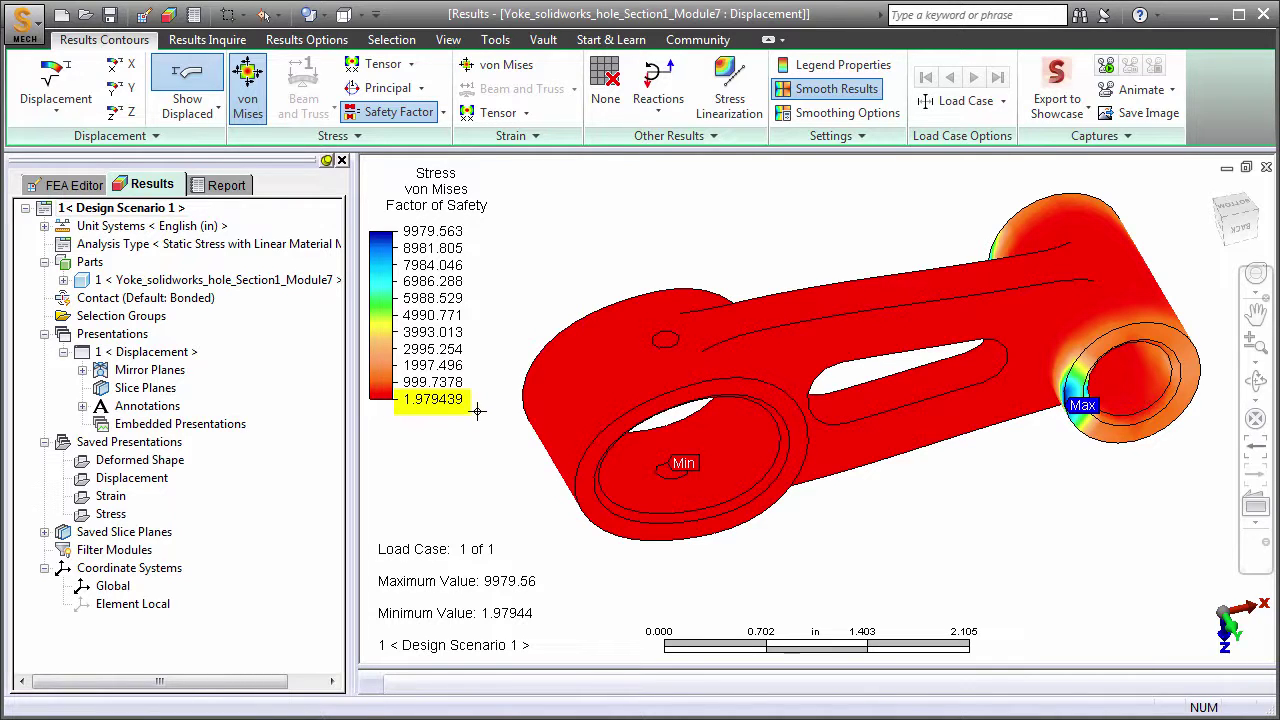
{"action": "left_click", "coordinate": [398, 112]}
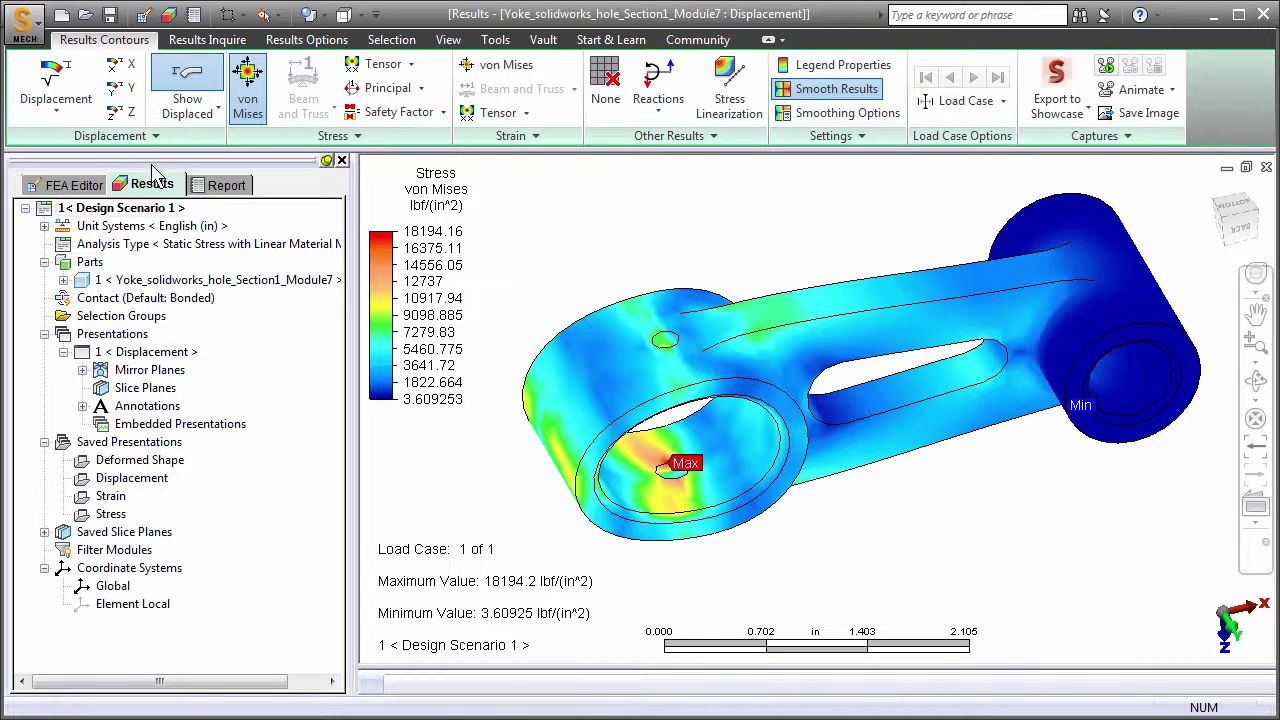
Return to the FEA model and circle-select the mesh vertices around the small through-hole as seen from the bottom view
{"action": "left_click", "coordinate": [92, 188]}
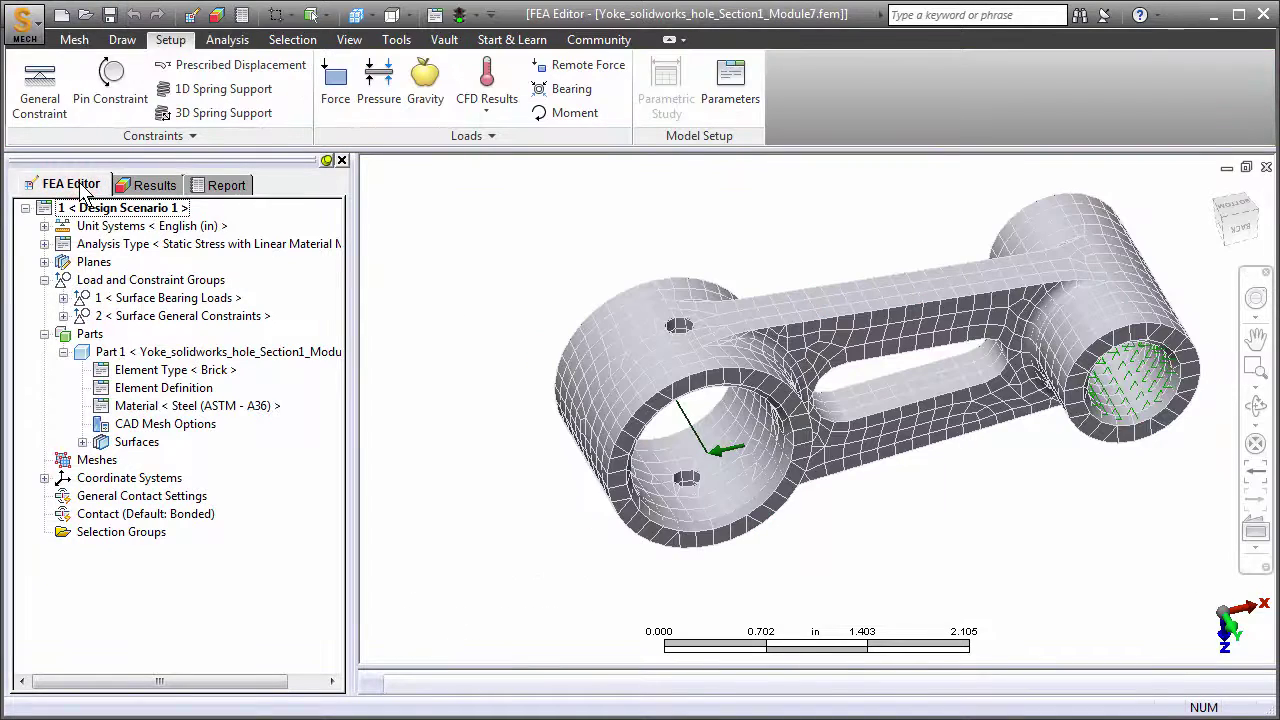
{"action": "left_click", "coordinate": [1240, 207]}
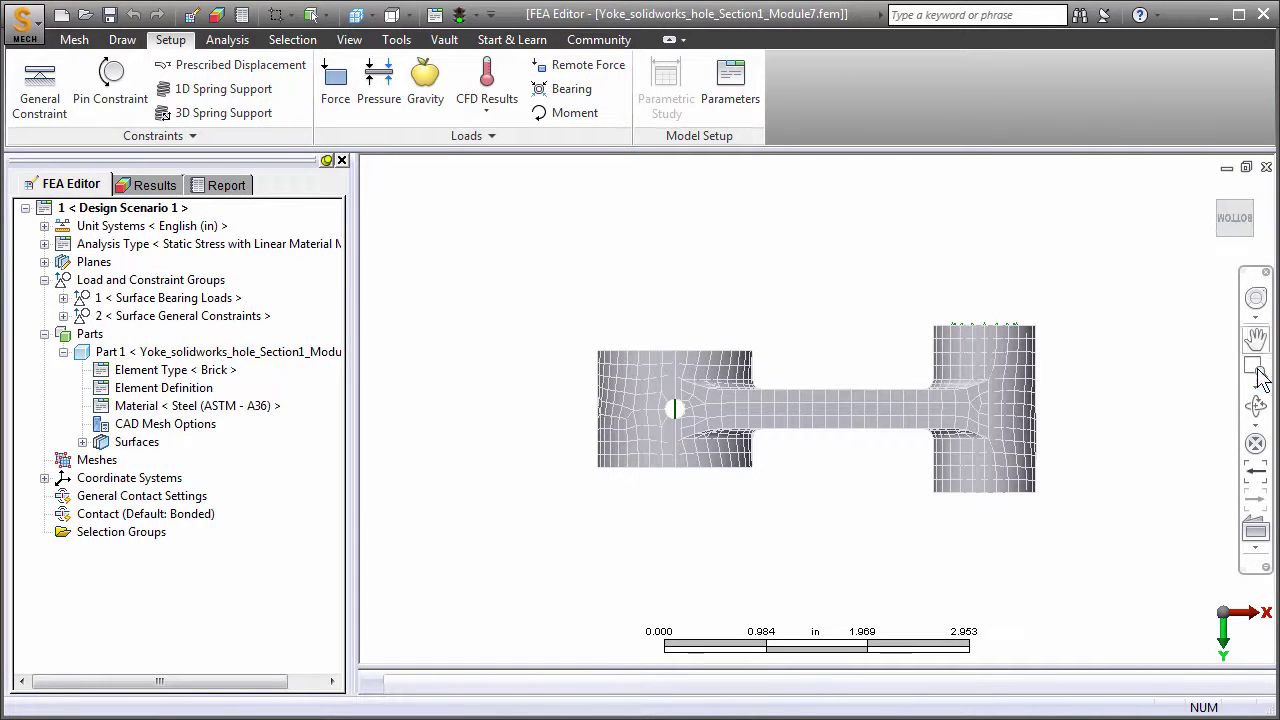
{"action": "left_click", "coordinate": [1259, 372]}
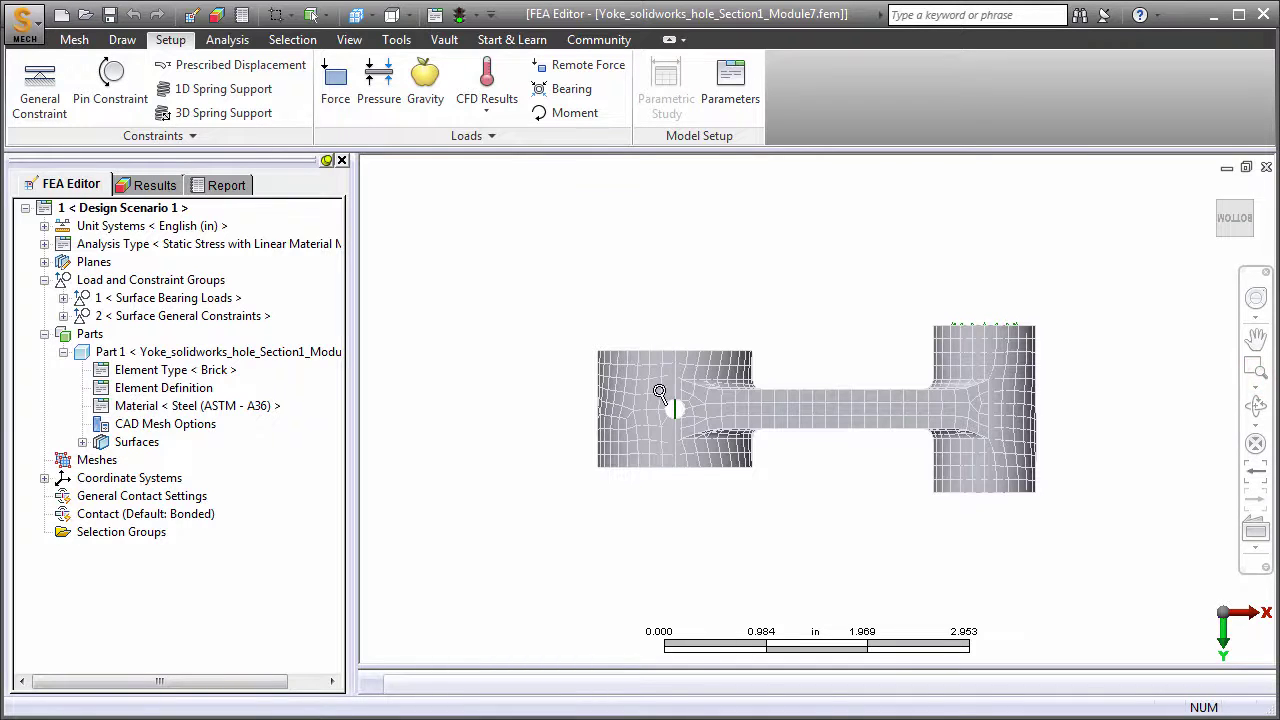
{"action": "left_click_drag", "start_coordinate": [641, 382], "coordinate": [724, 440]}
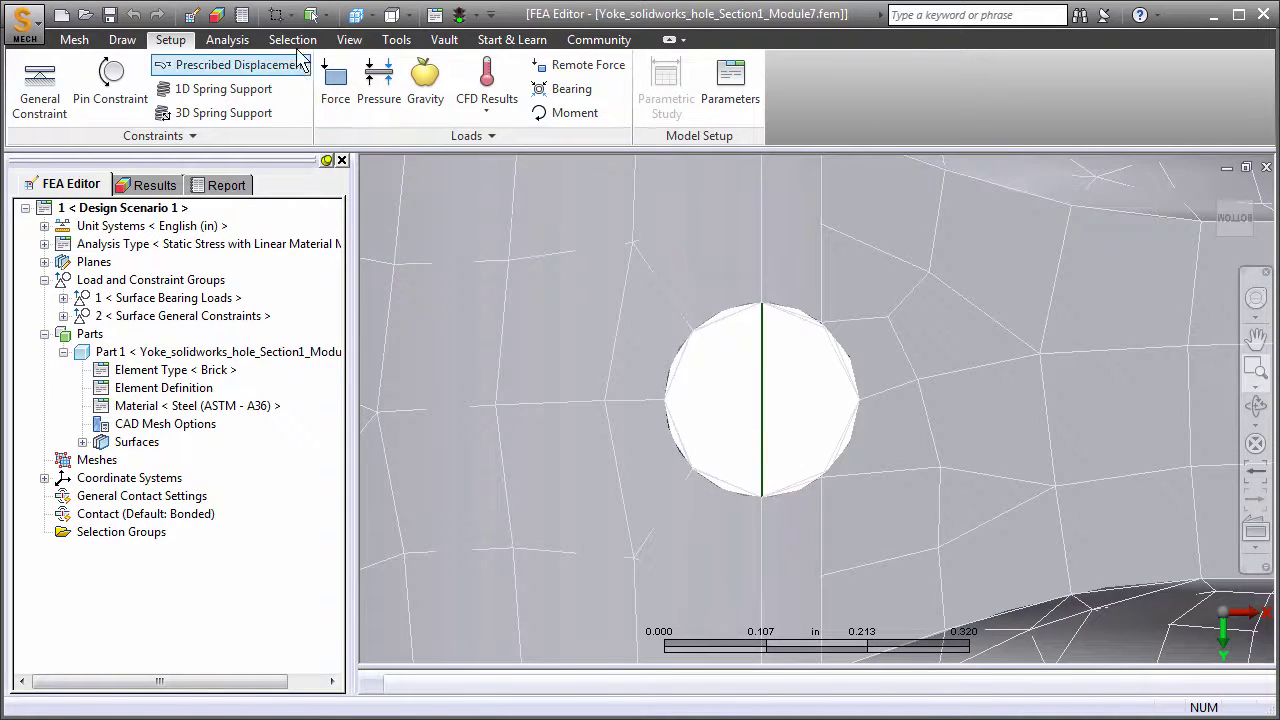
{"action": "left_click", "coordinate": [292, 40]}
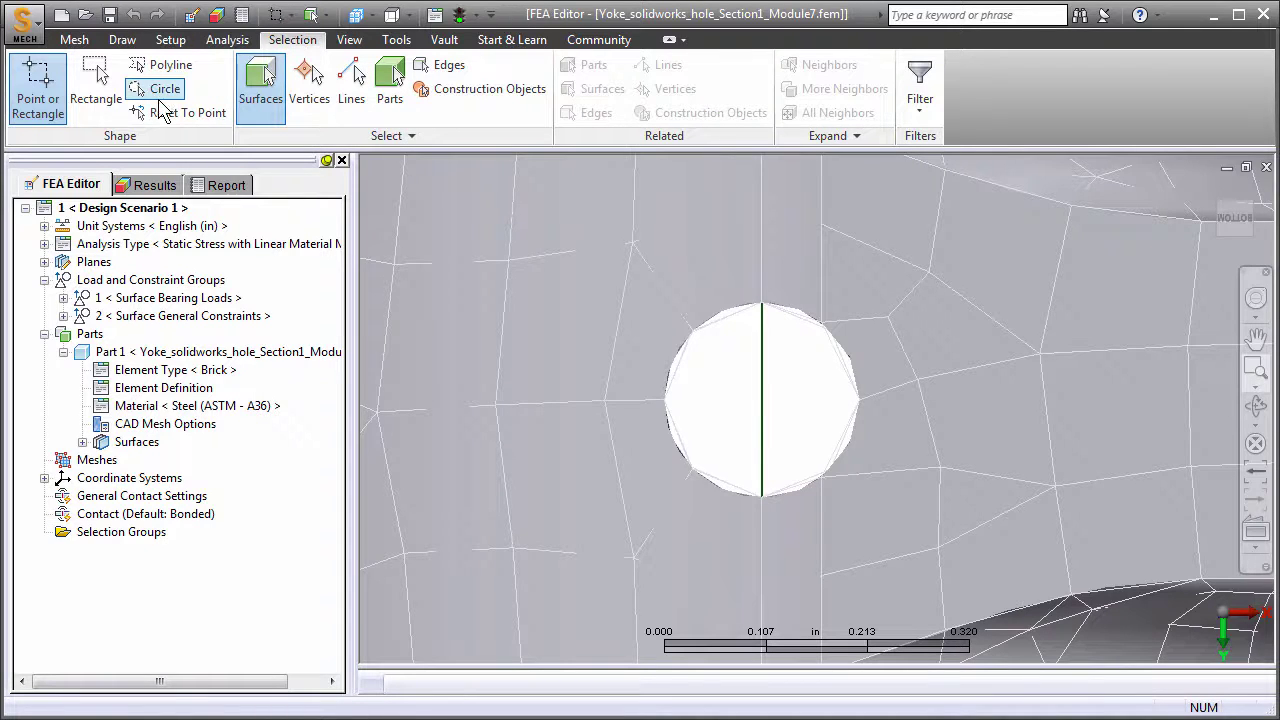
{"action": "left_click", "coordinate": [158, 90]}
{"action": "left_click", "coordinate": [312, 78]}
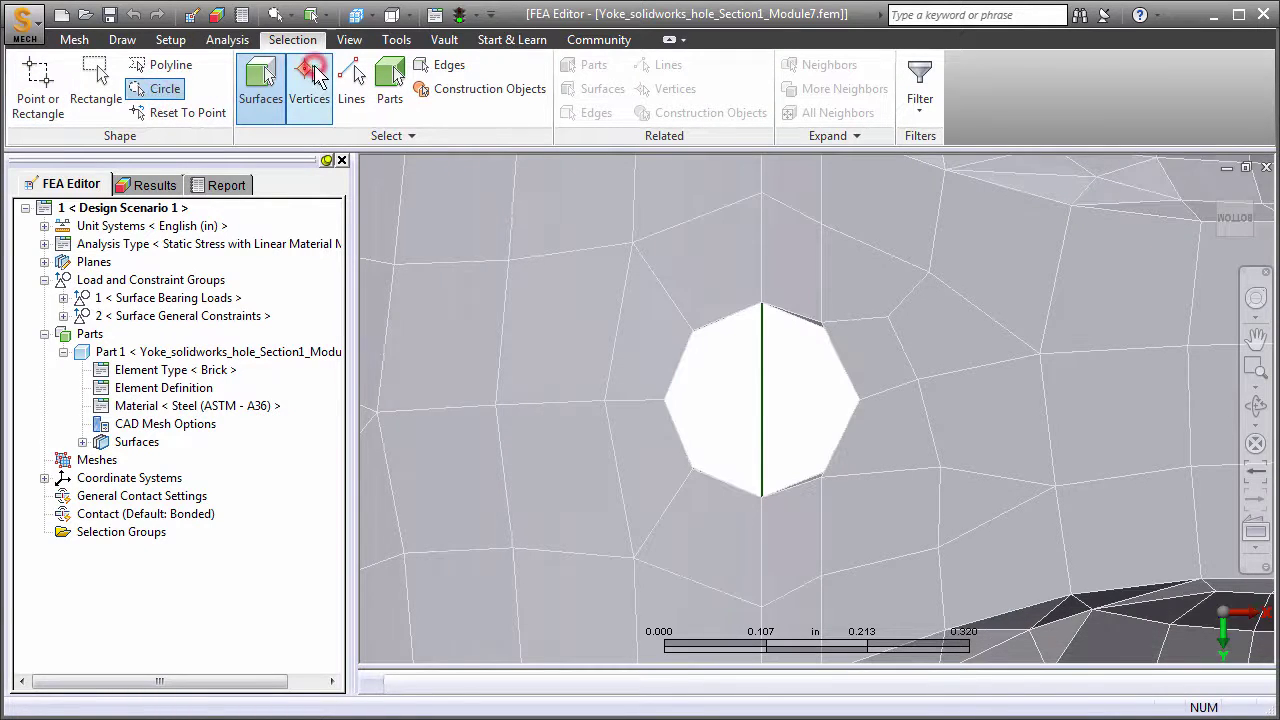
{"action": "left_click_drag", "start_coordinate": [763, 401], "coordinate": [656, 350]}
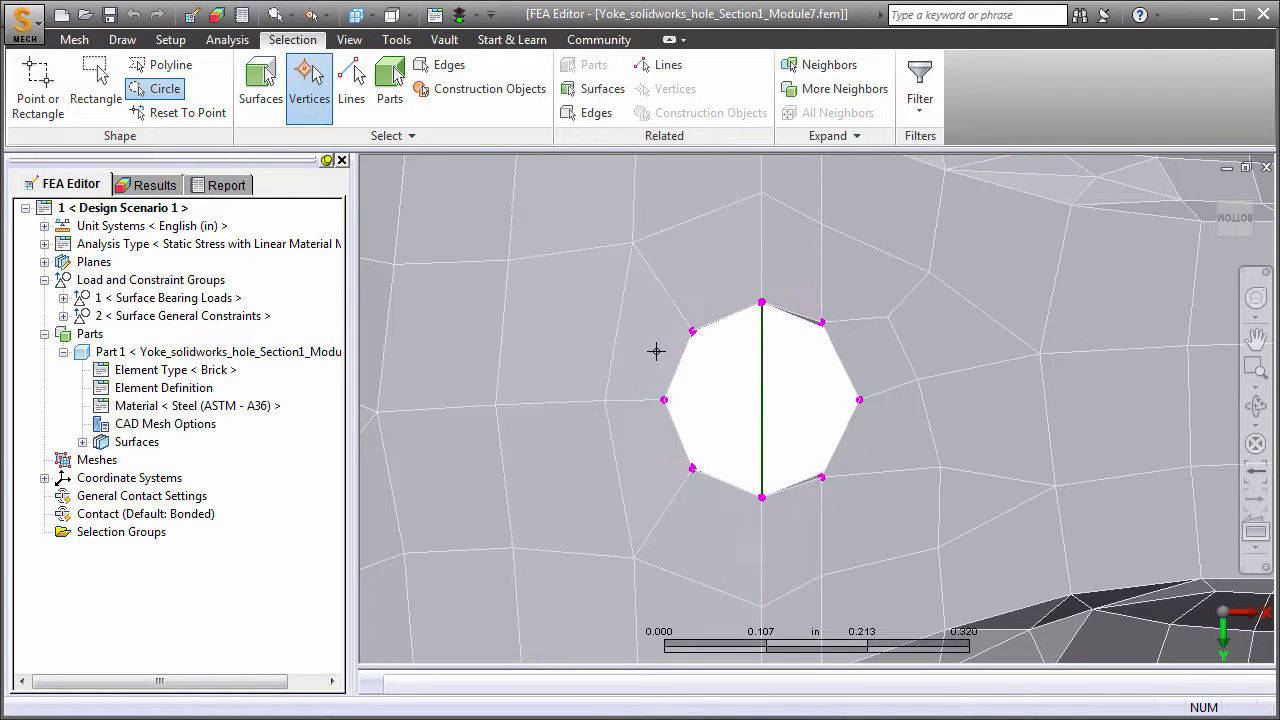
Add refinement points at the selected hole vertices with an effective radius of 0.1 in and a mesh size of 0.04 in
{"action": "right_click", "coordinate": [656, 351]}
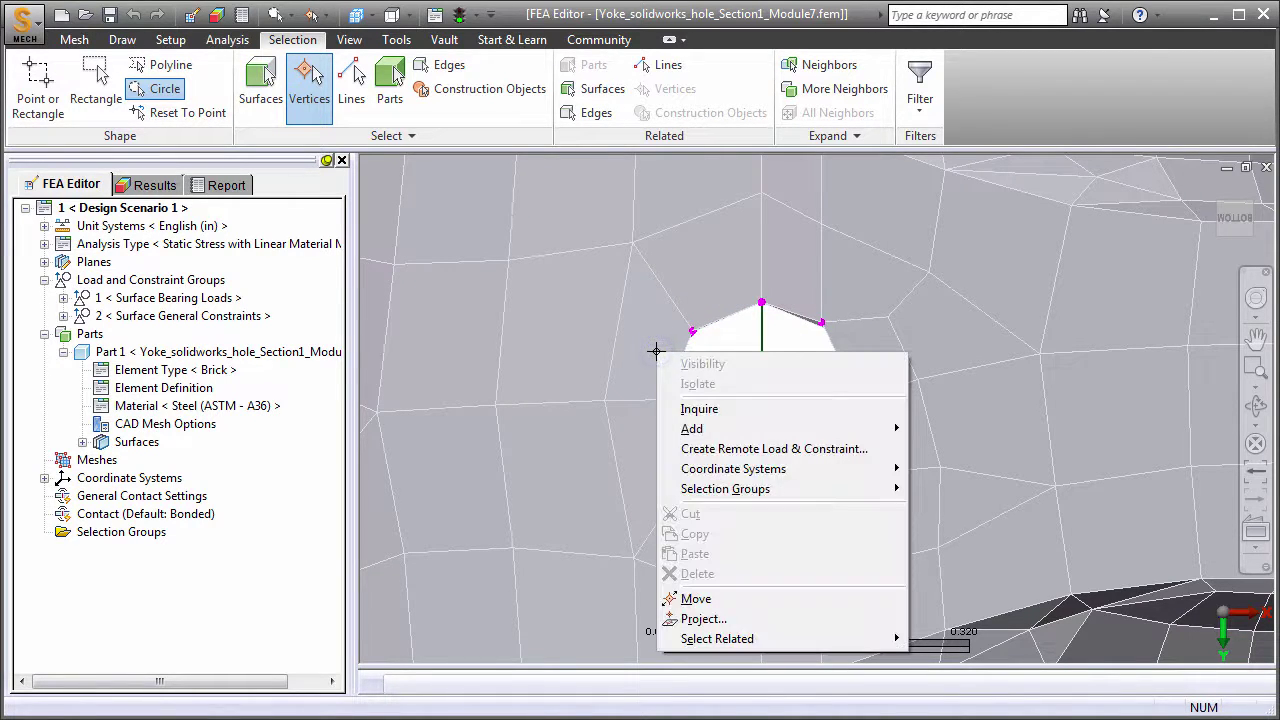
{"action": "mouse_move", "coordinate": [700, 429]}
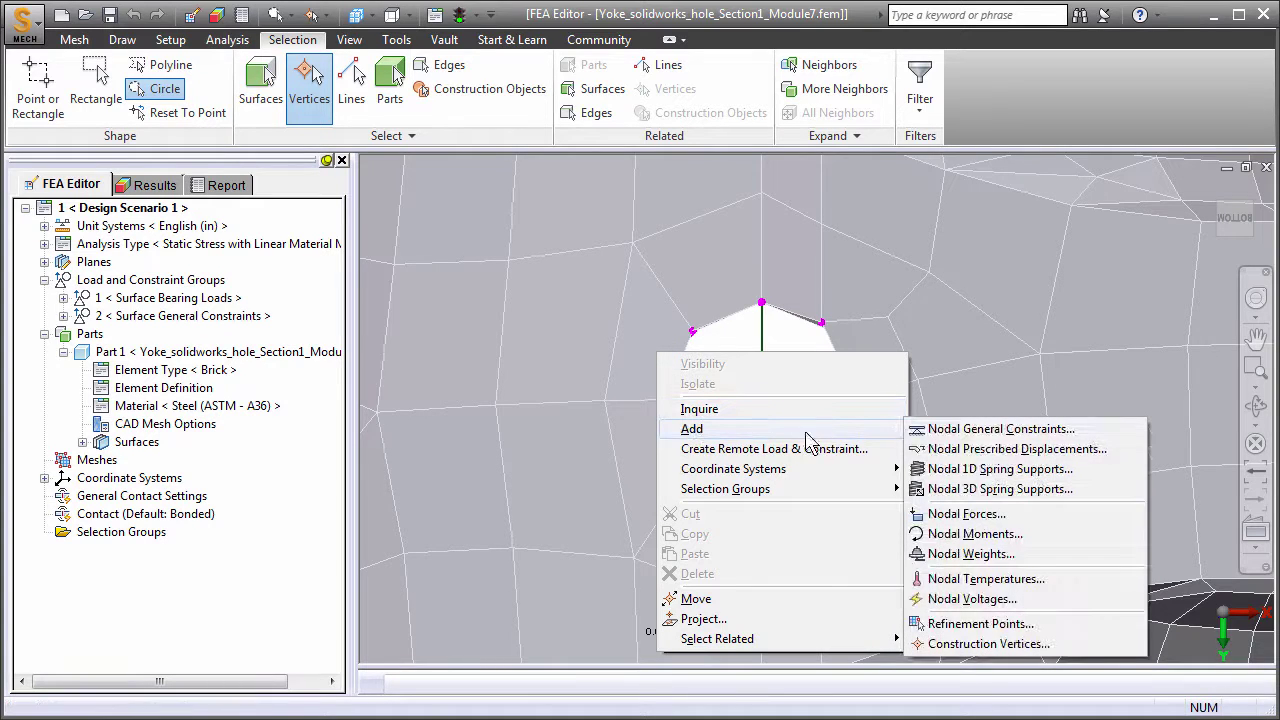
{"action": "left_click", "coordinate": [978, 624]}
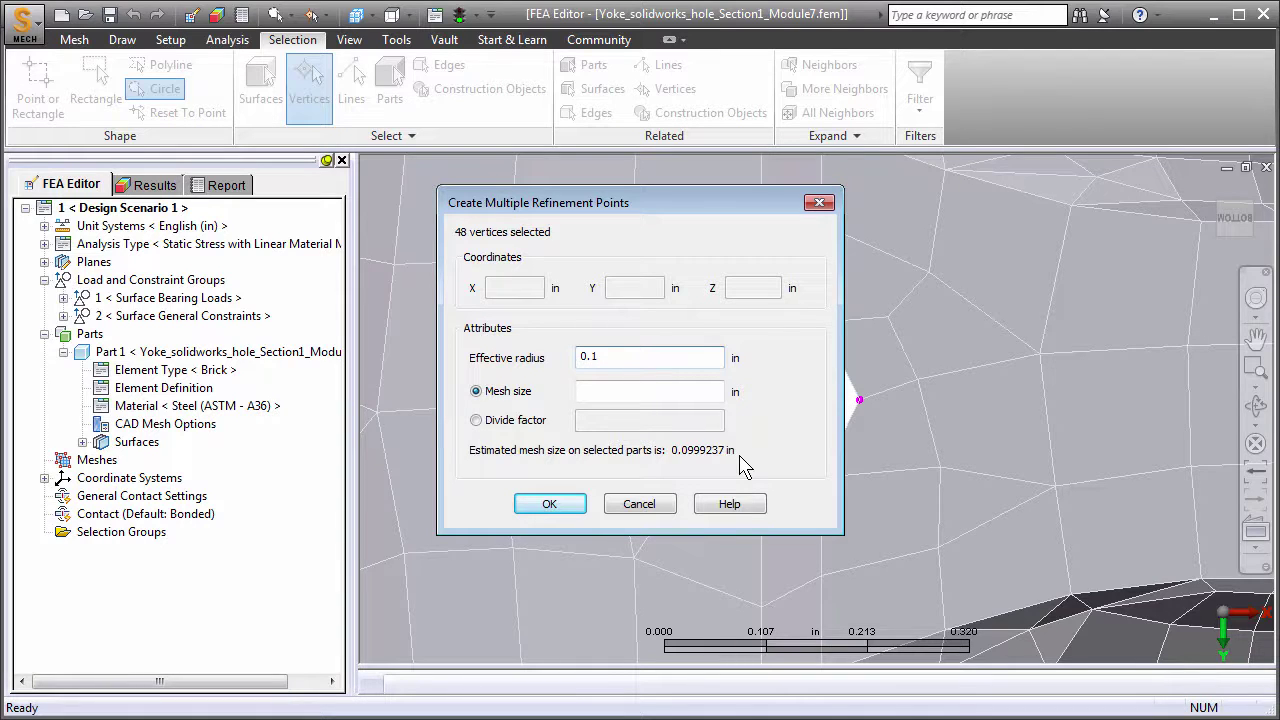
{"action": "left_click", "coordinate": [606, 391]}
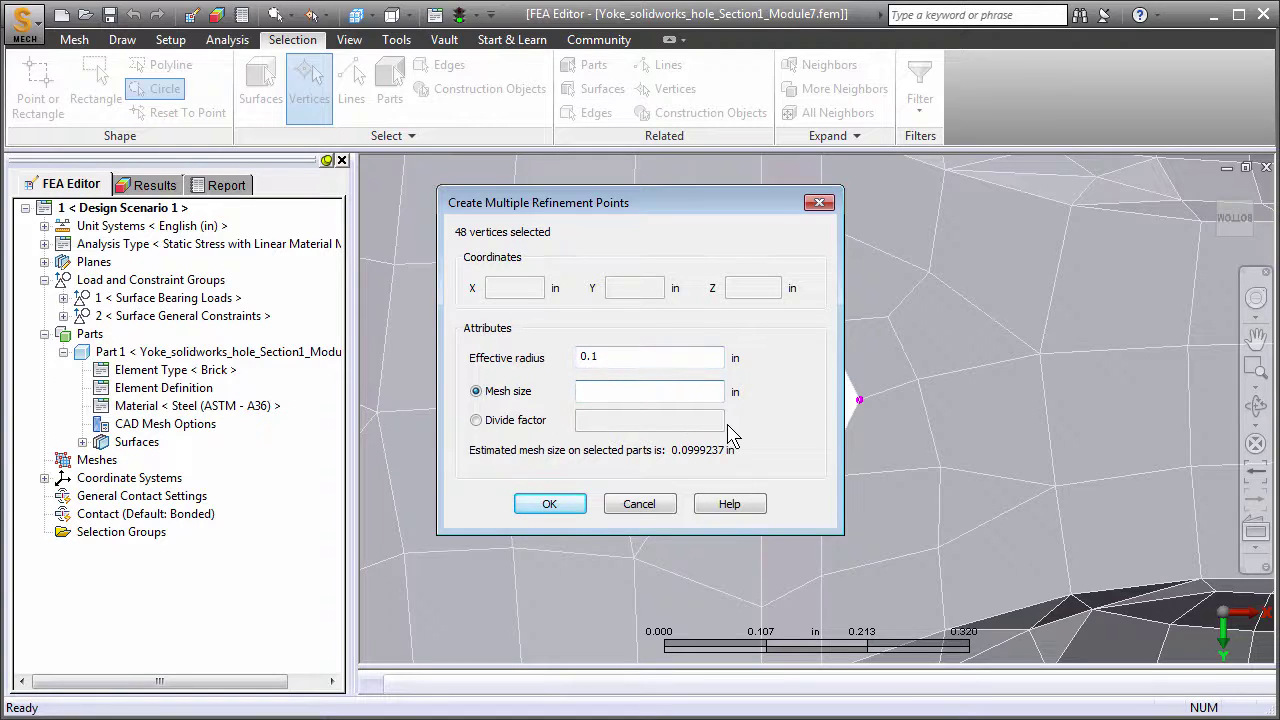
{"action": "type", "text": "0.04"}
{"action": "left_click", "coordinate": [562, 505]}
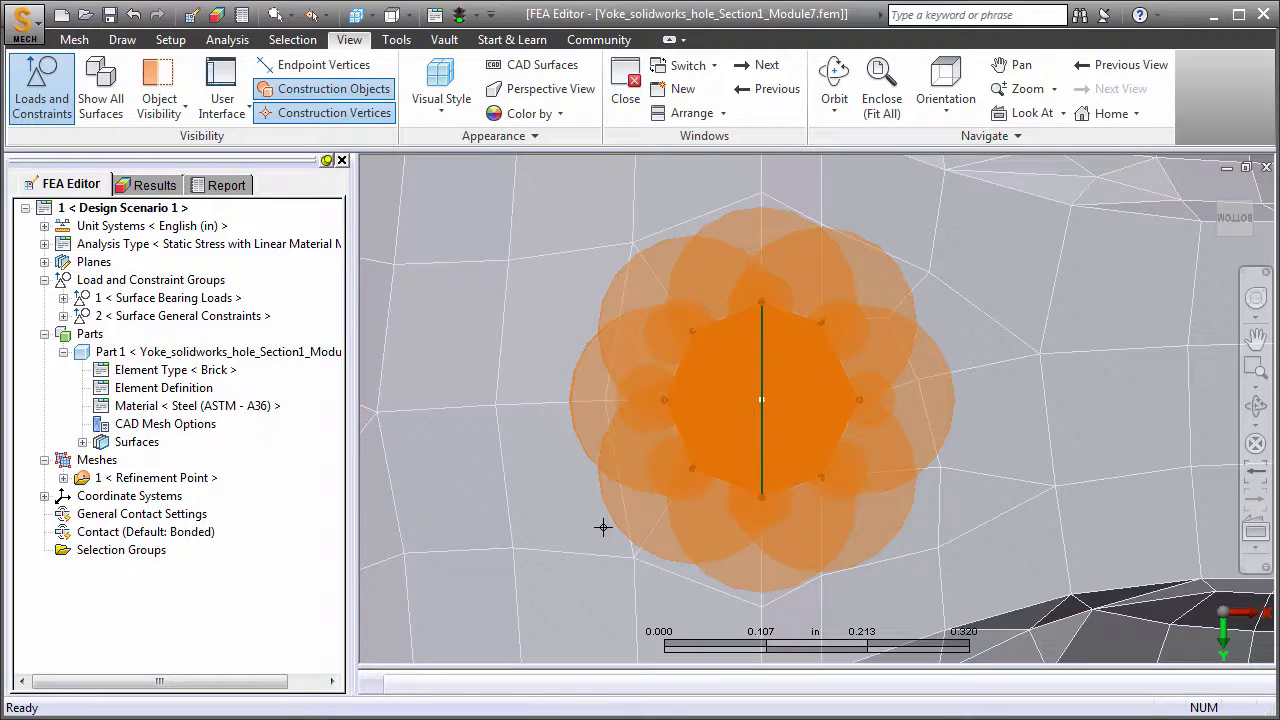
Regenerate the yoke's 3D mesh with the refinement points applied around the small holes
{"action": "left_click", "coordinate": [1256, 472]}
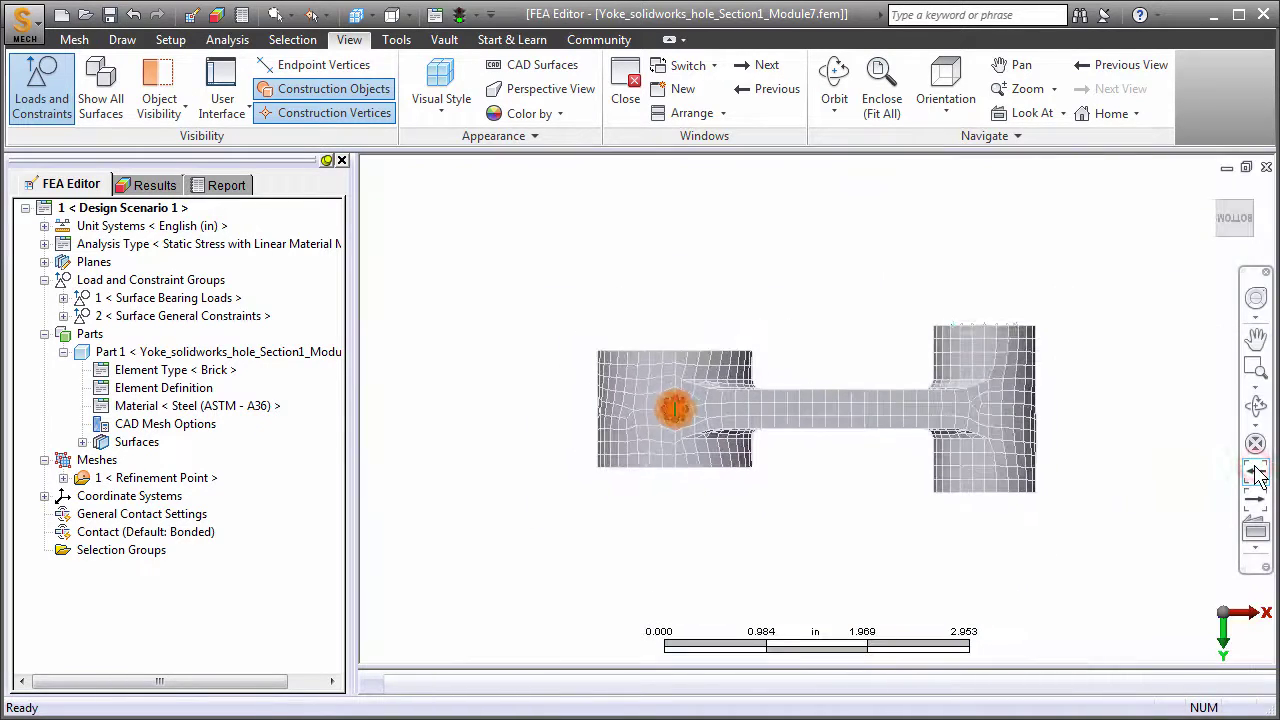
{"action": "left_click", "coordinate": [1256, 472]}
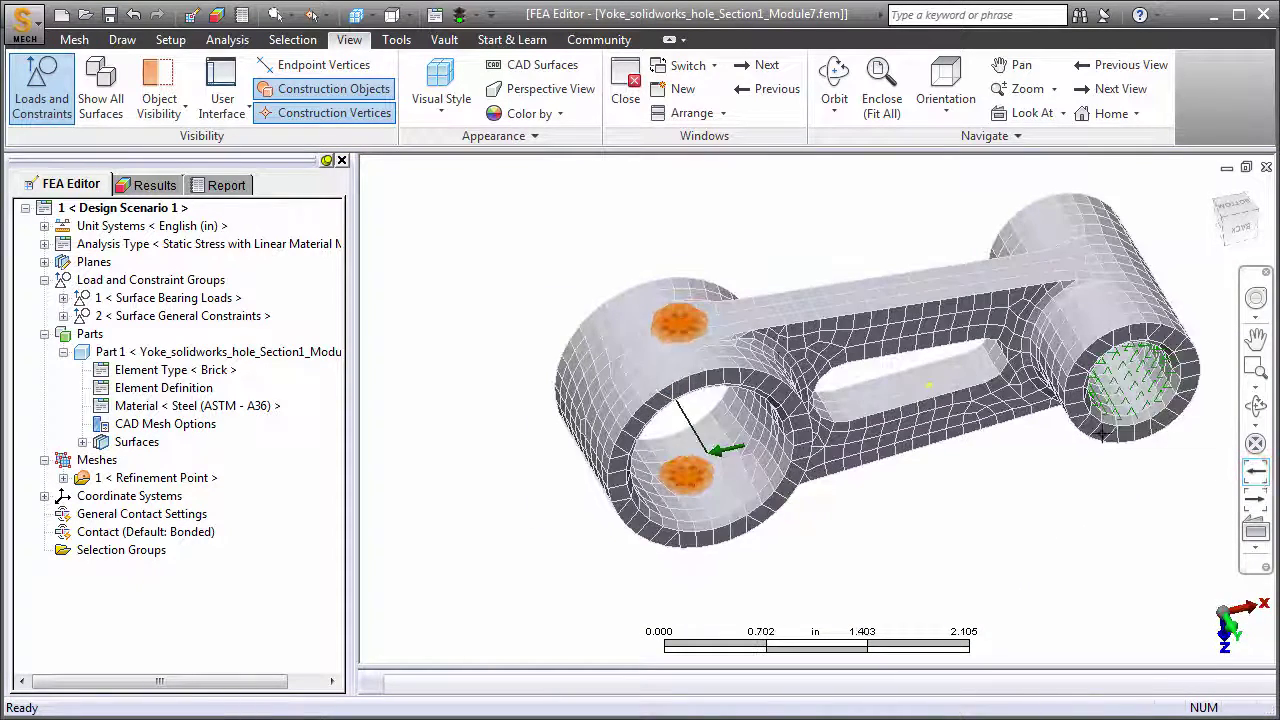
{"action": "left_click", "coordinate": [74, 40]}
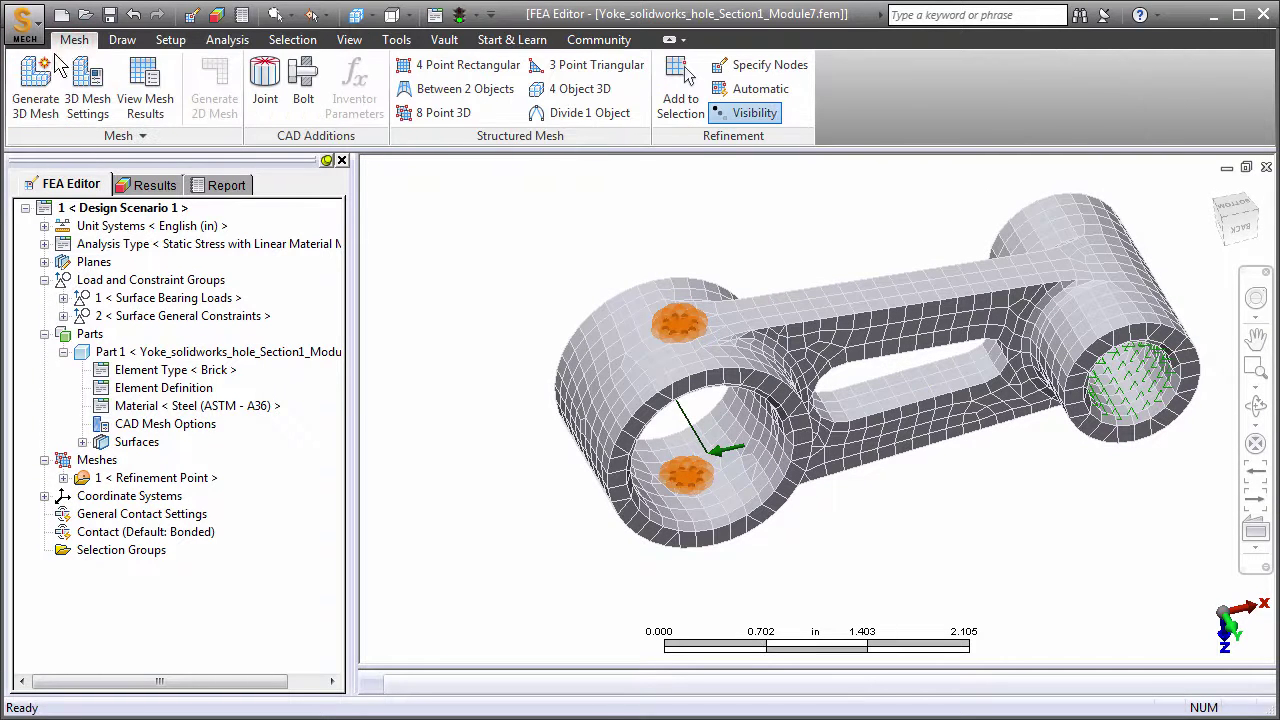
{"action": "left_click", "coordinate": [44, 82]}
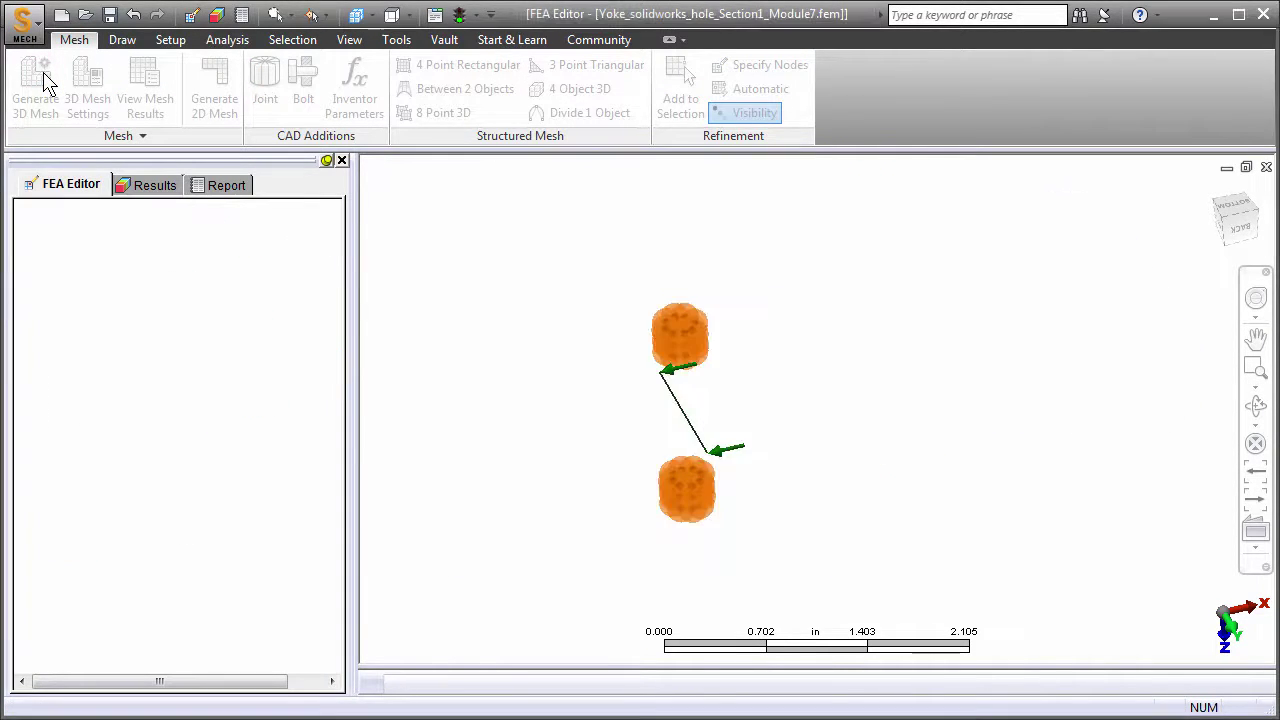
{"action": "left_click", "coordinate": [710, 401]}
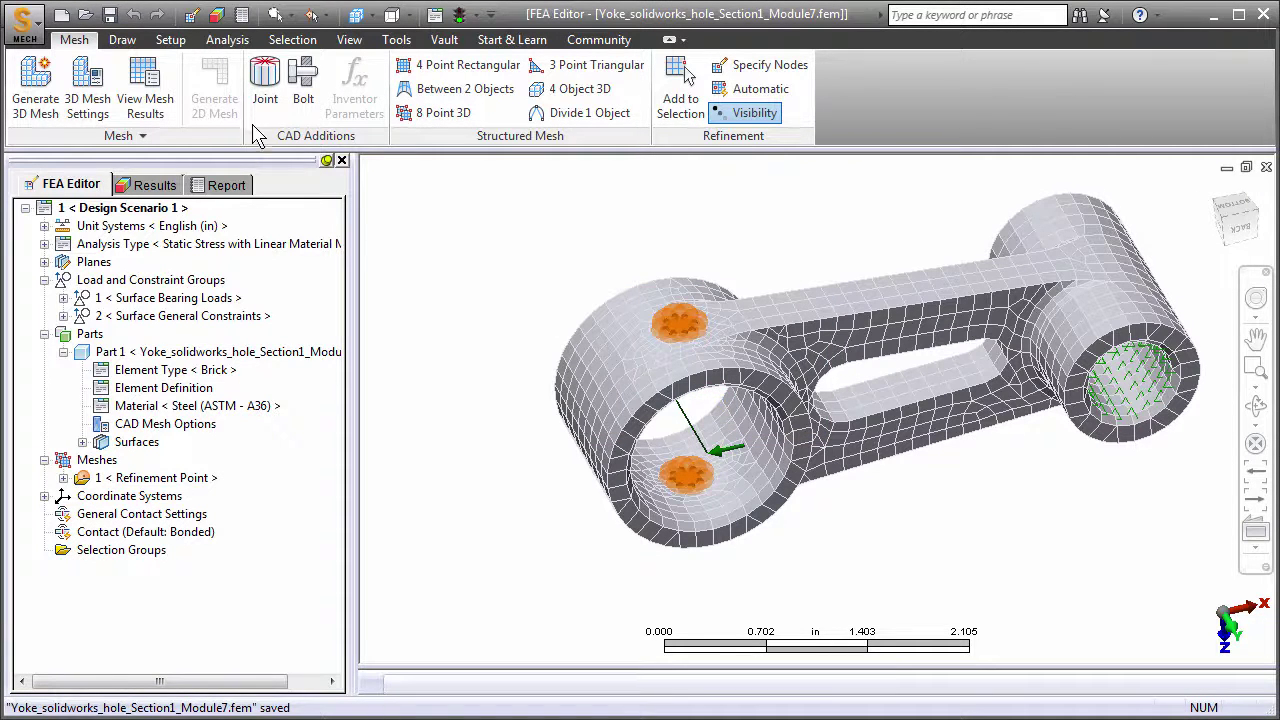
Hide the refinement spheres and inspect the refined mesh around the small hole in the larger boss
{"action": "left_click", "coordinate": [348, 40]}
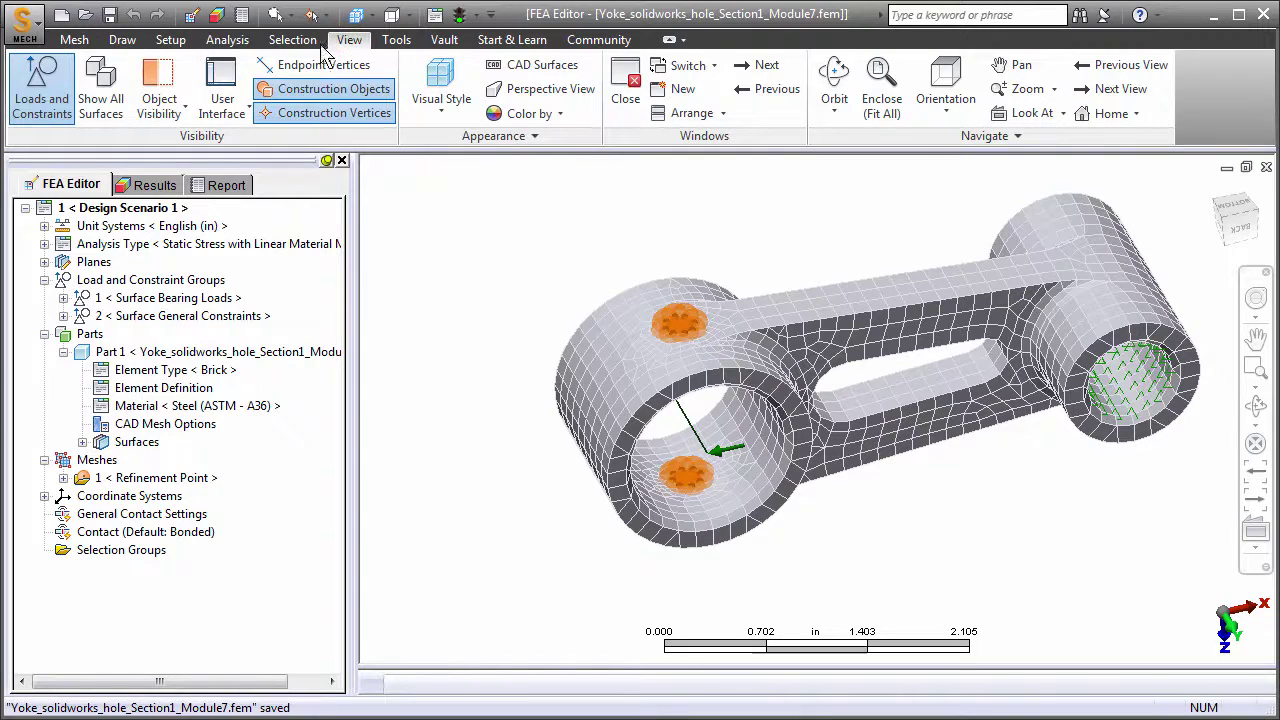
{"action": "left_click", "coordinate": [164, 108]}
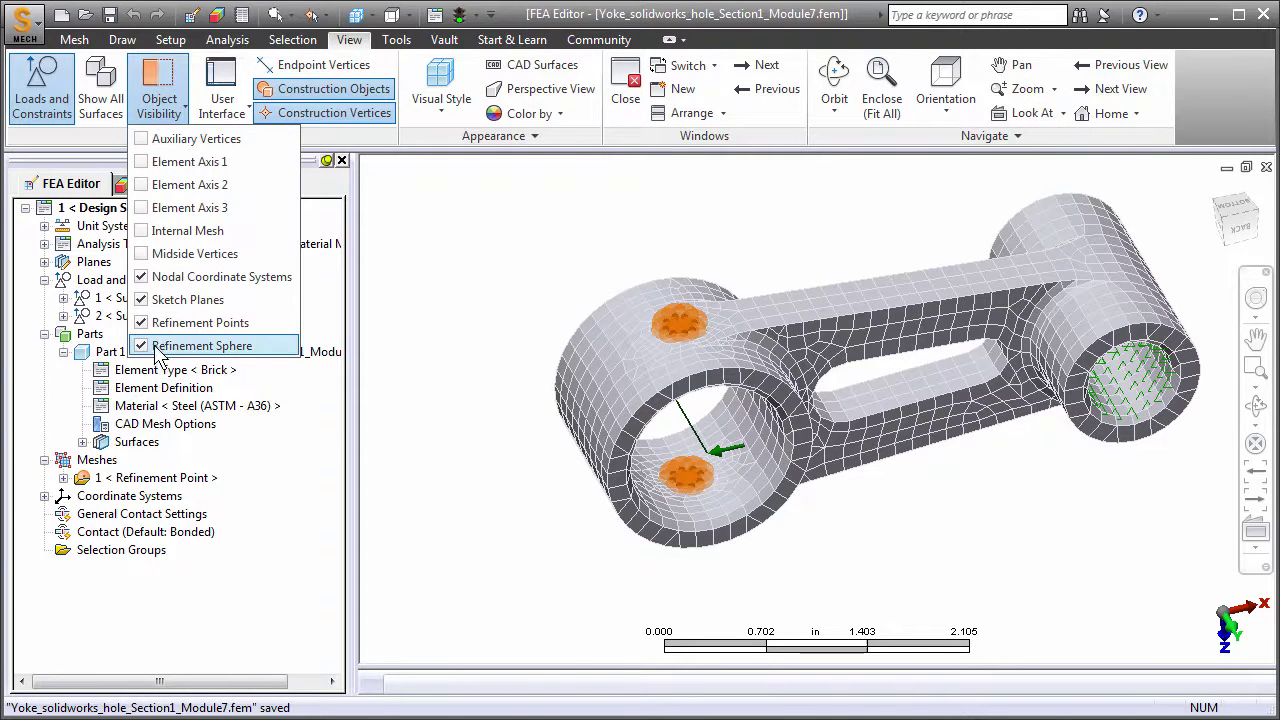
{"action": "left_click", "coordinate": [157, 345]}
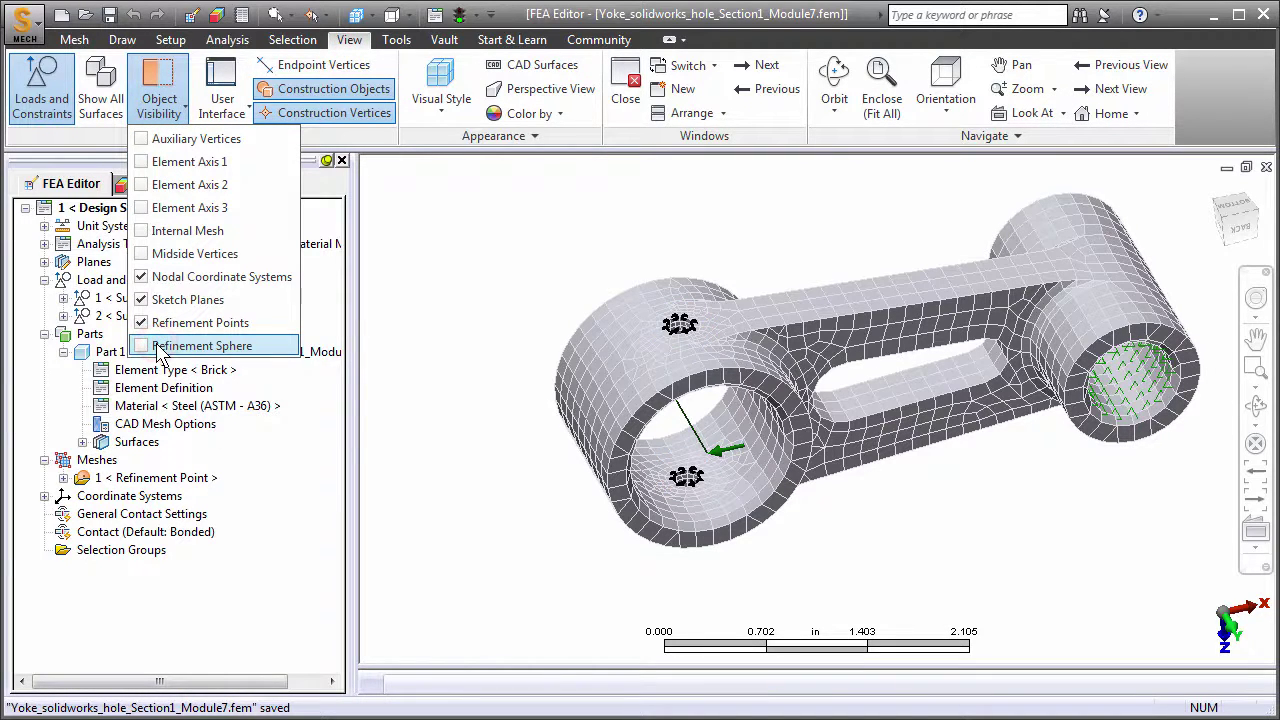
{"action": "left_click", "coordinate": [1255, 368]}
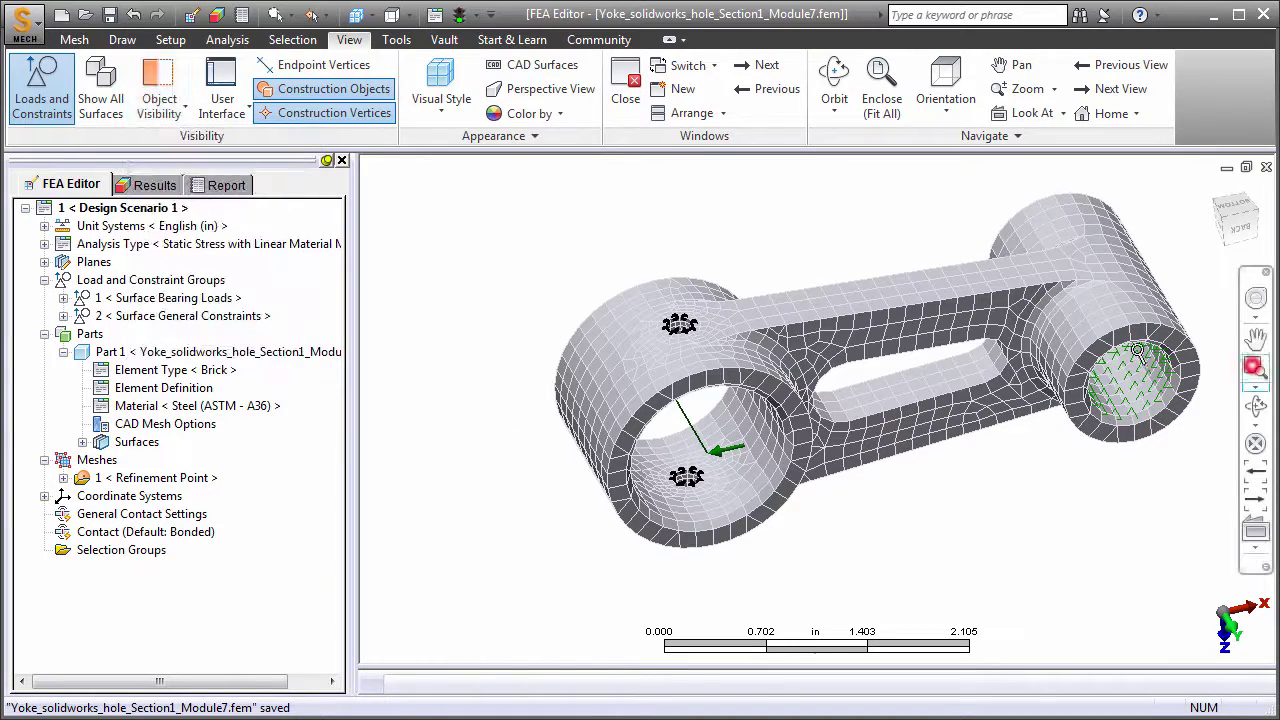
{"action": "left_click_drag", "start_coordinate": [617, 283], "coordinate": [767, 392]}
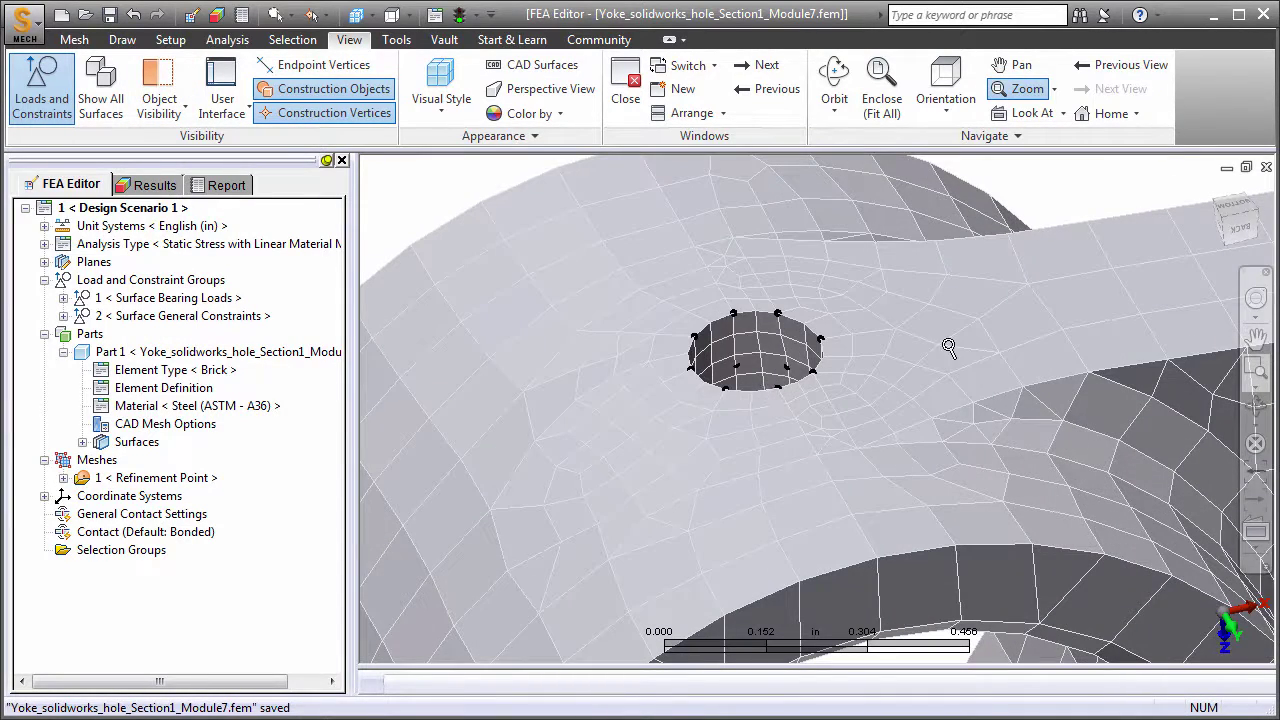
{"action": "middle_click_drag", "start_coordinate": [817, 404], "coordinate": [922, 549], "text": "shift"}
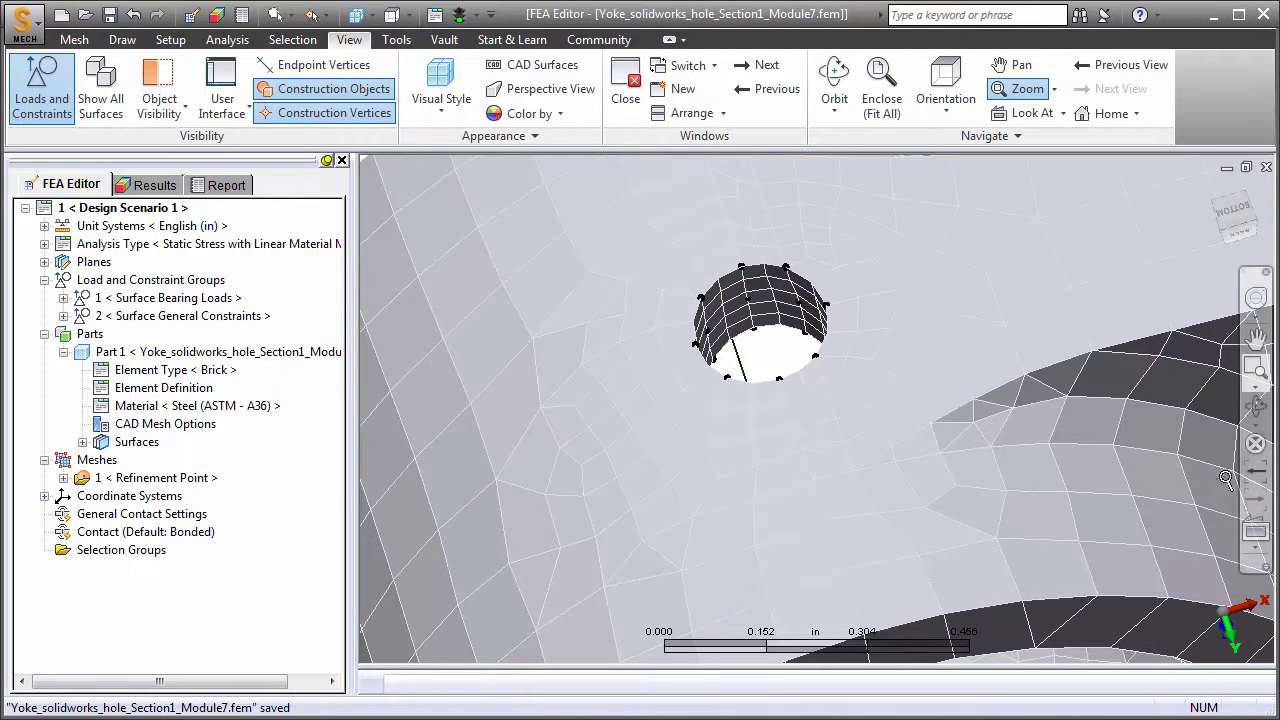
{"action": "left_click", "coordinate": [1255, 467]}
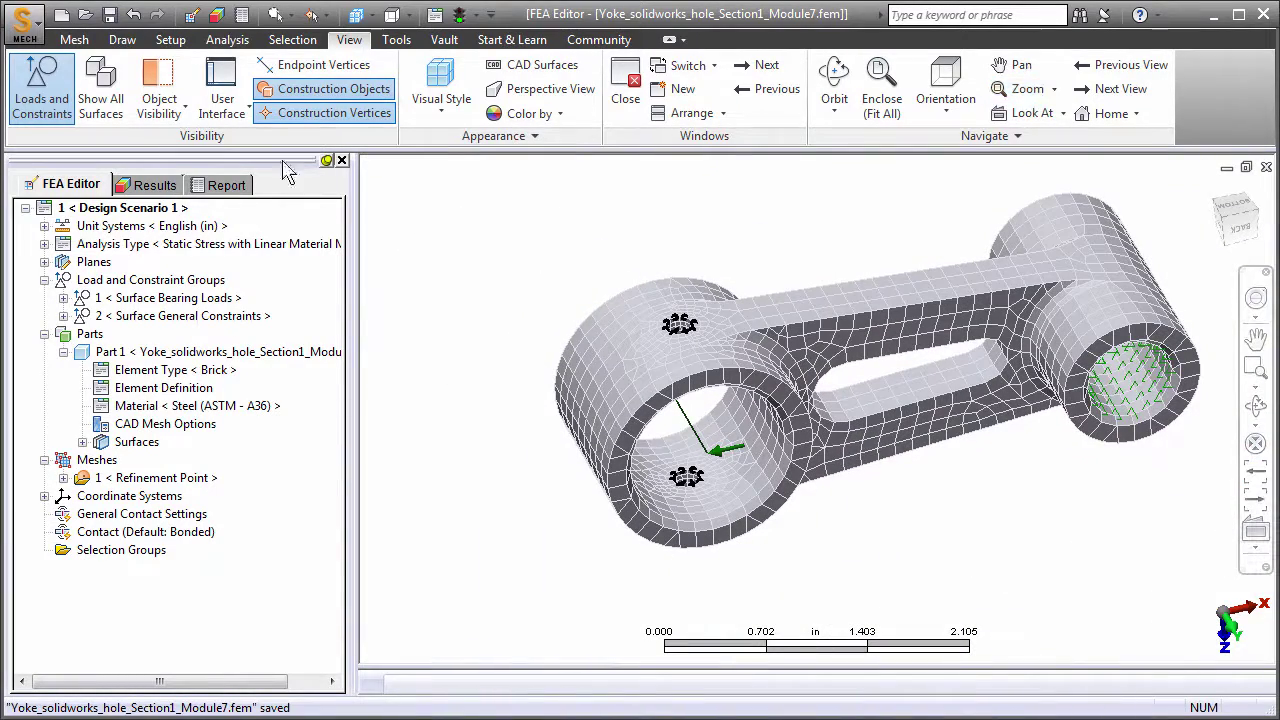
Run the static stress simulation and examine the von Mises stress at the small holes from the opposite side
{"action": "left_click", "coordinate": [228, 40]}
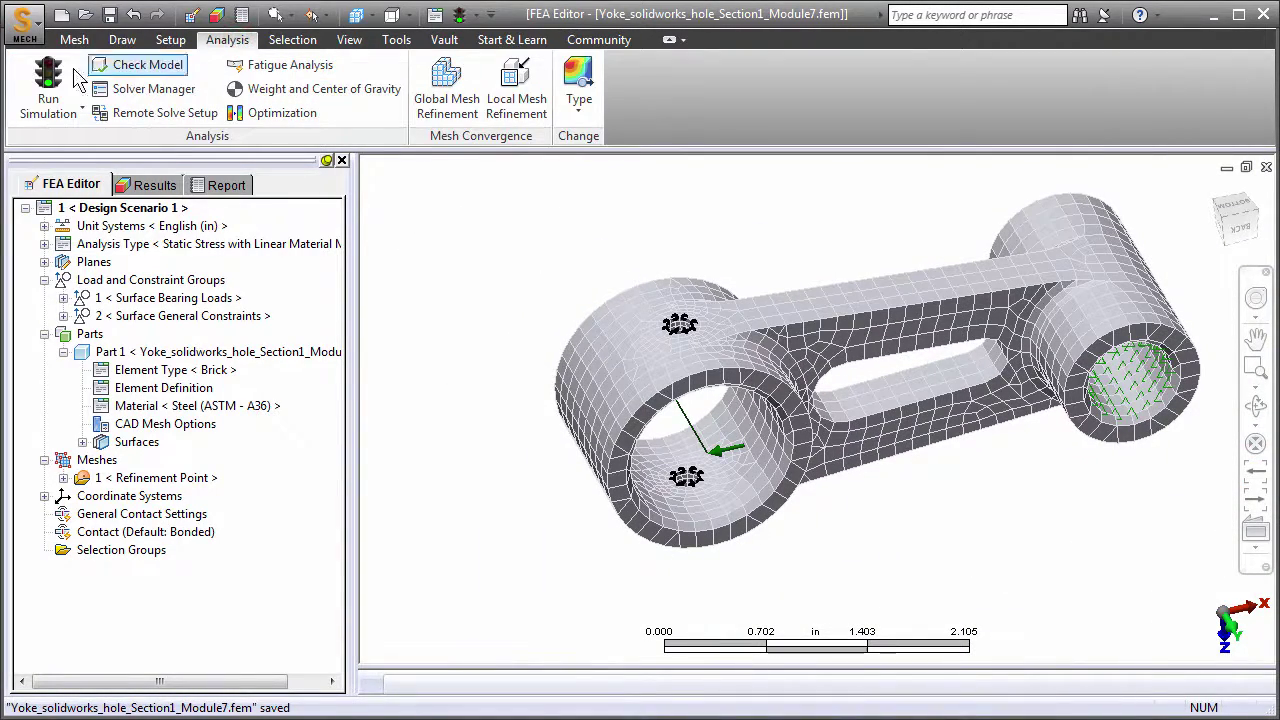
{"action": "left_click", "coordinate": [50, 78]}
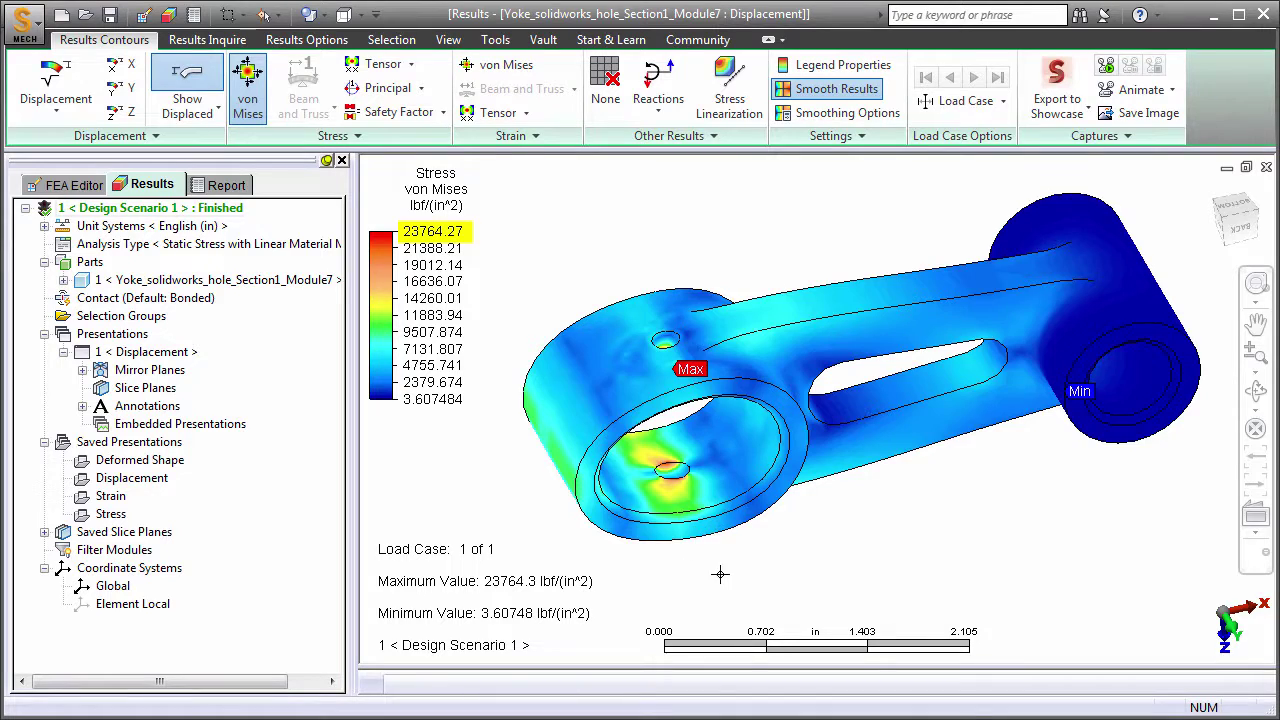
{"action": "middle_click_drag", "start_coordinate": [723, 569], "coordinate": [676, 455], "text": "shift"}
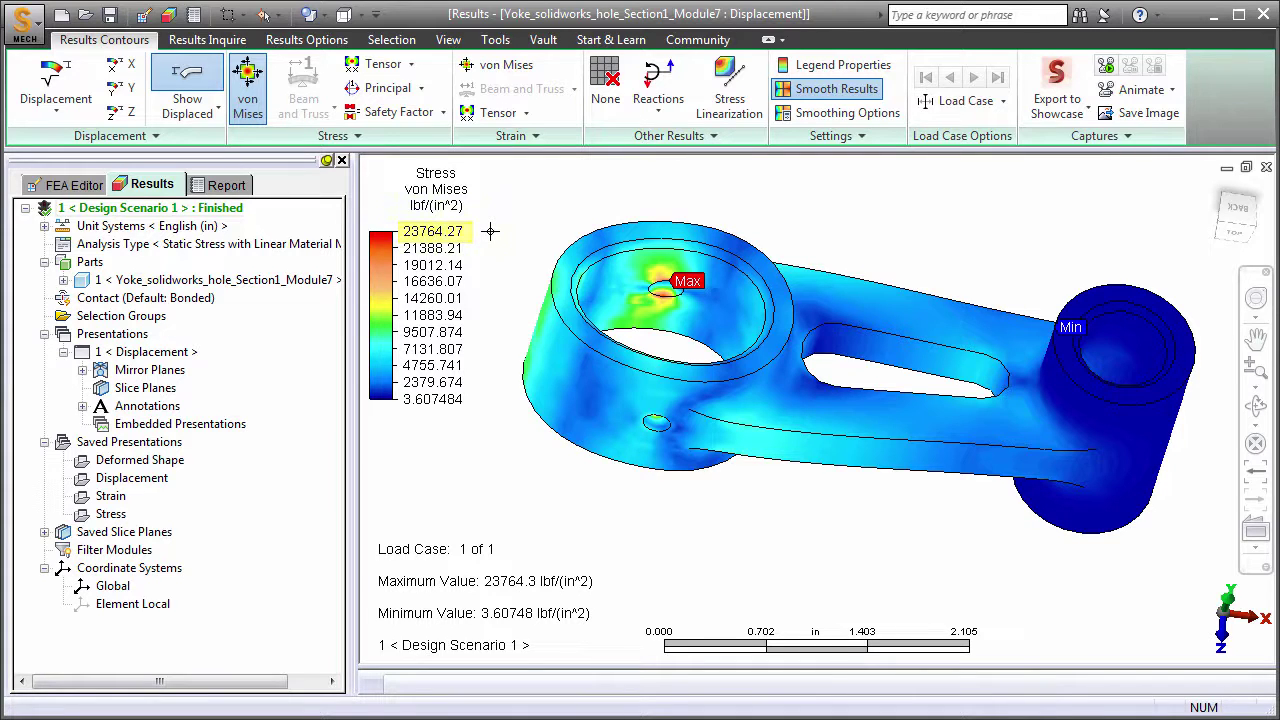
Set the mesh size of the yoke's existing refinement points around the small holes to 0.03 in
{"action": "left_click", "coordinate": [72, 186]}
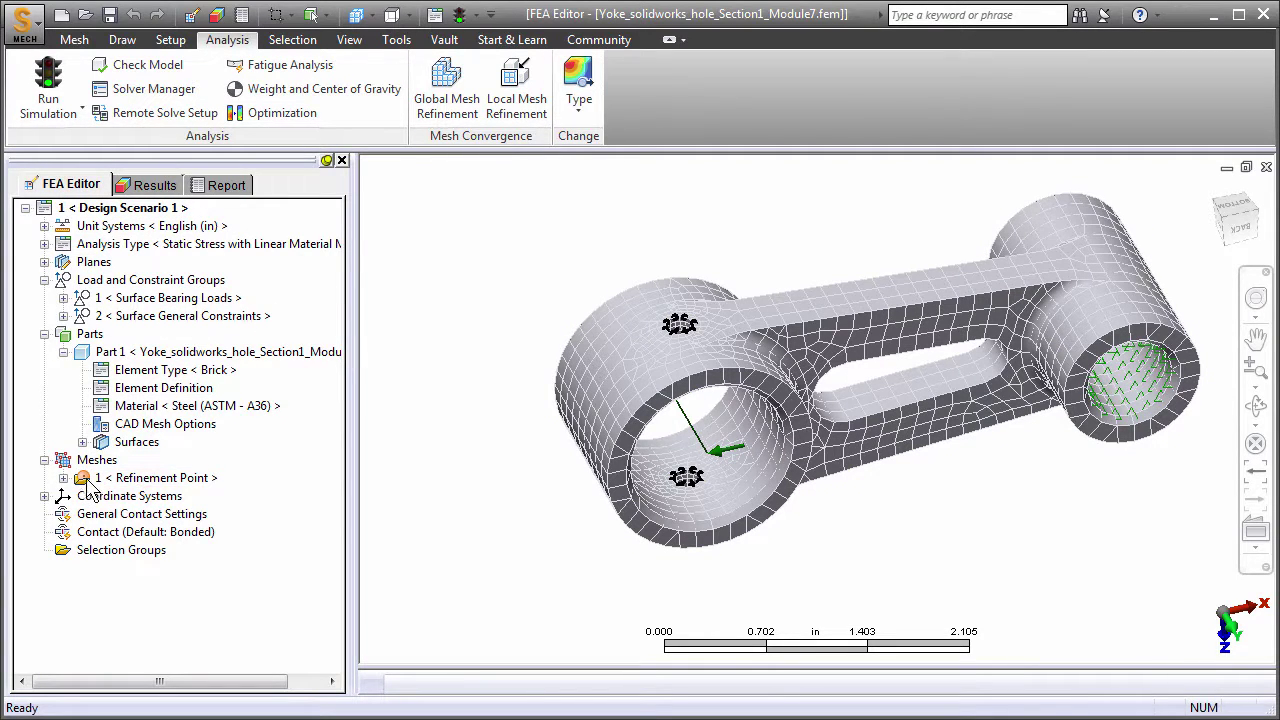
{"action": "right_click", "coordinate": [90, 482]}
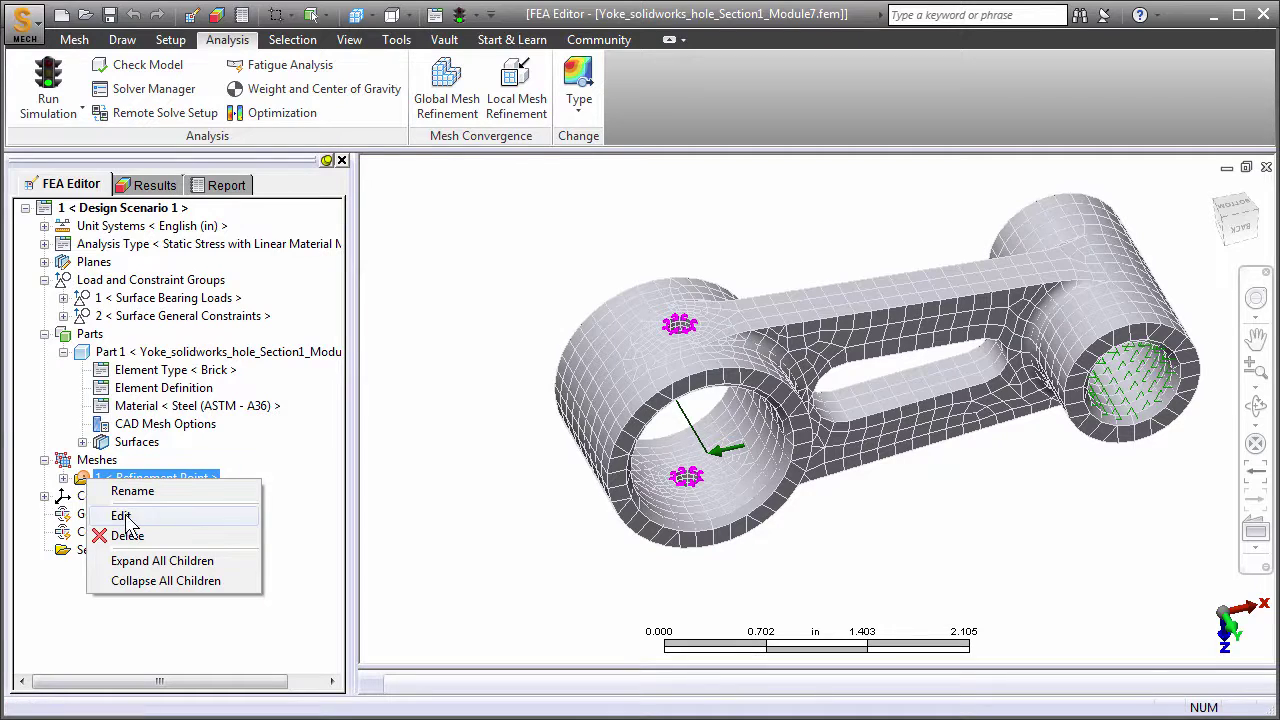
{"action": "left_click", "coordinate": [122, 516]}
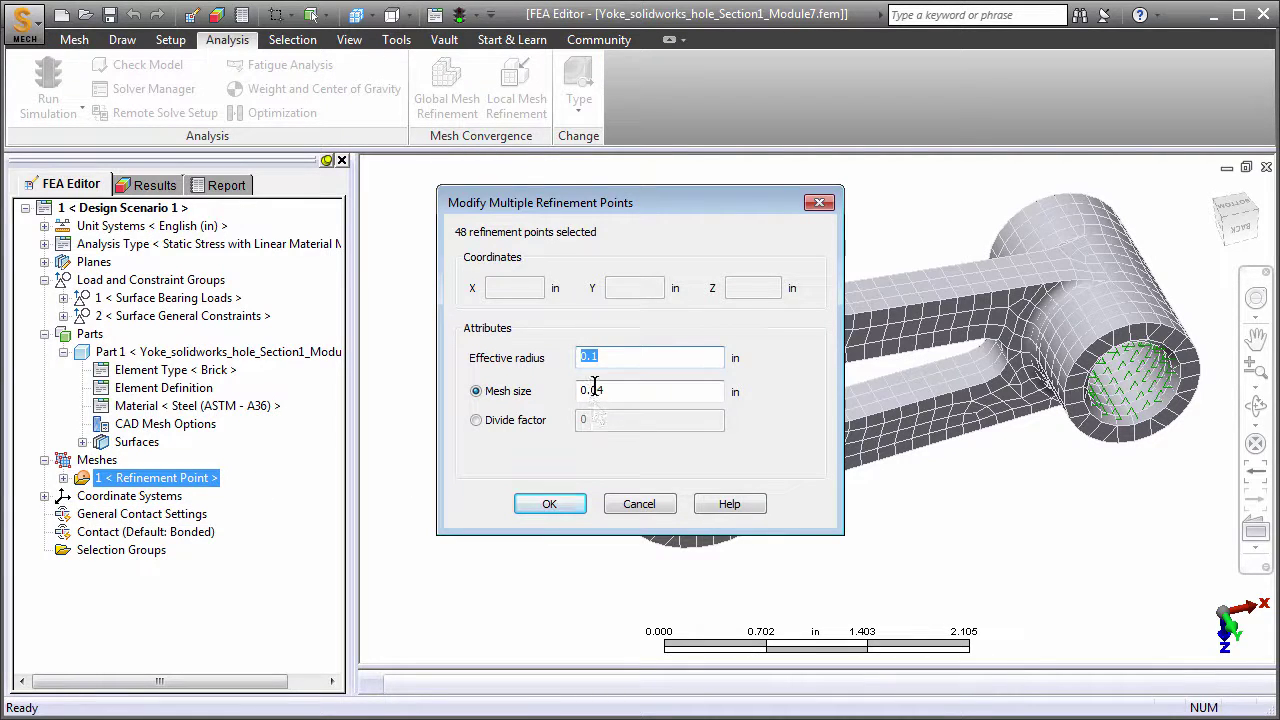
{"action": "left_click_drag", "start_coordinate": [598, 390], "coordinate": [635, 391]}
{"action": "type", "text": "3"}
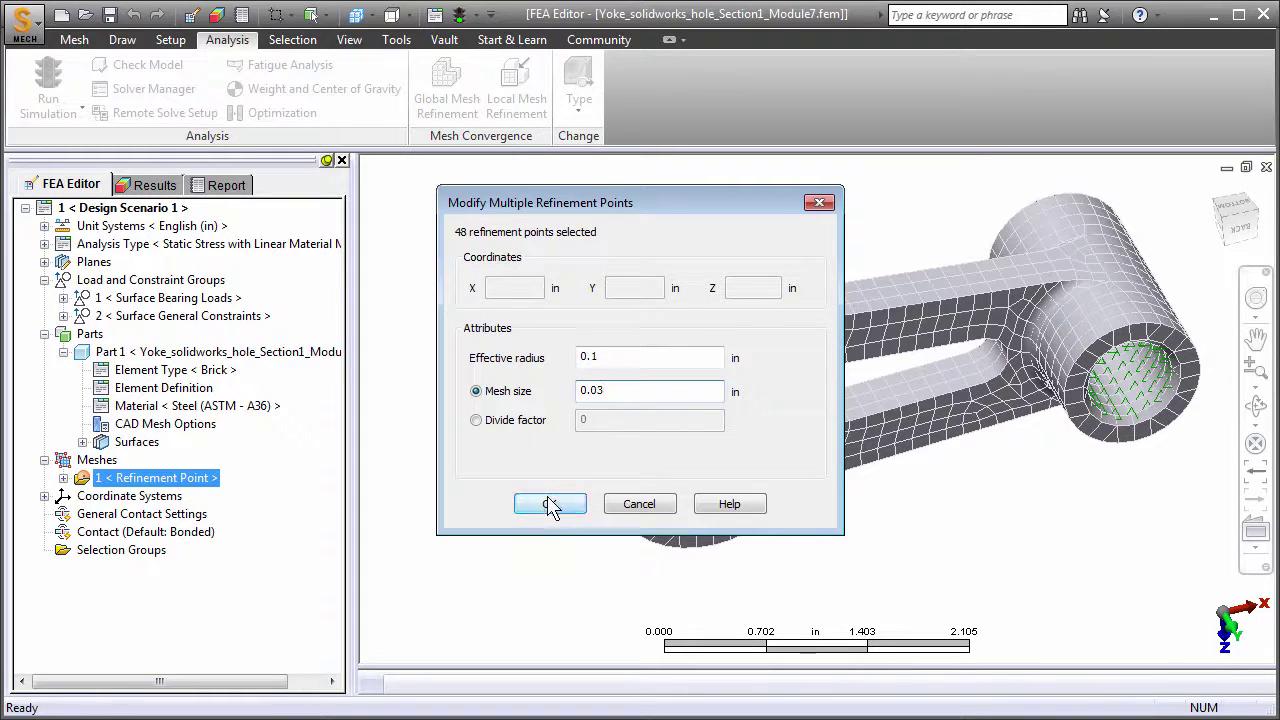
{"action": "left_click", "coordinate": [549, 503]}
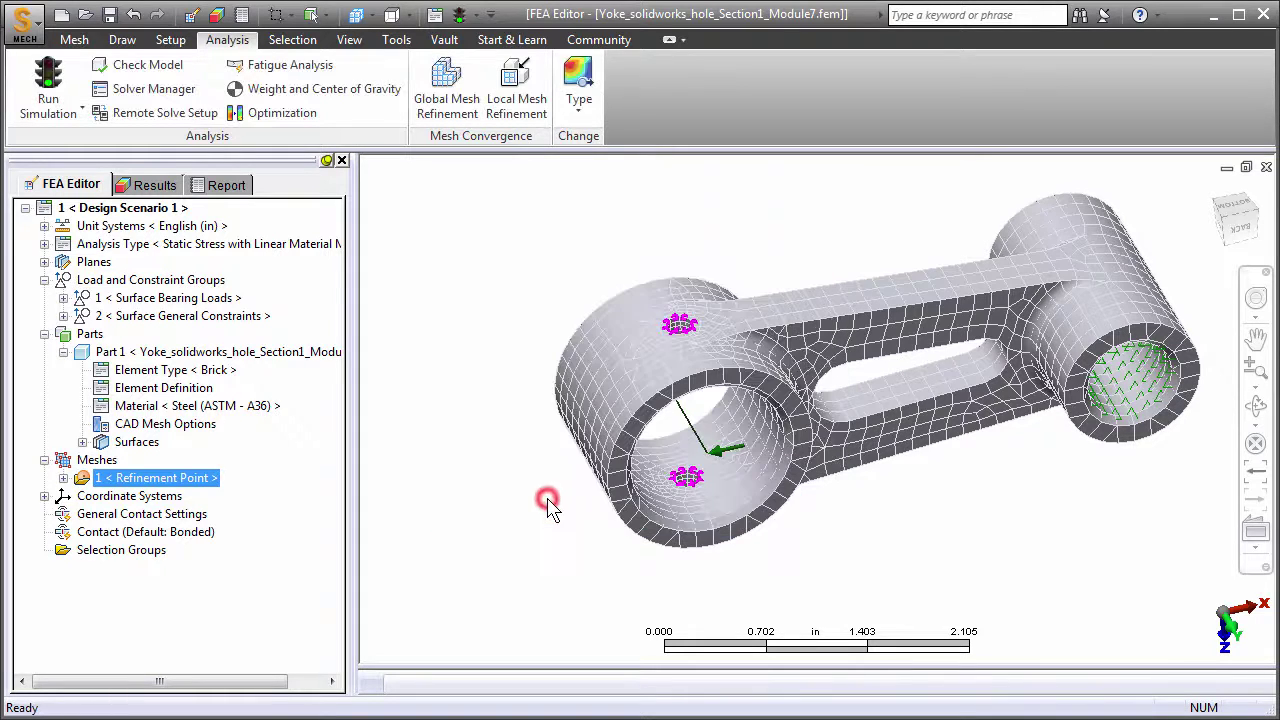
Regenerate the yoke's 3D mesh using the finer refinement points around the small holes
{"action": "left_click", "coordinate": [76, 40]}
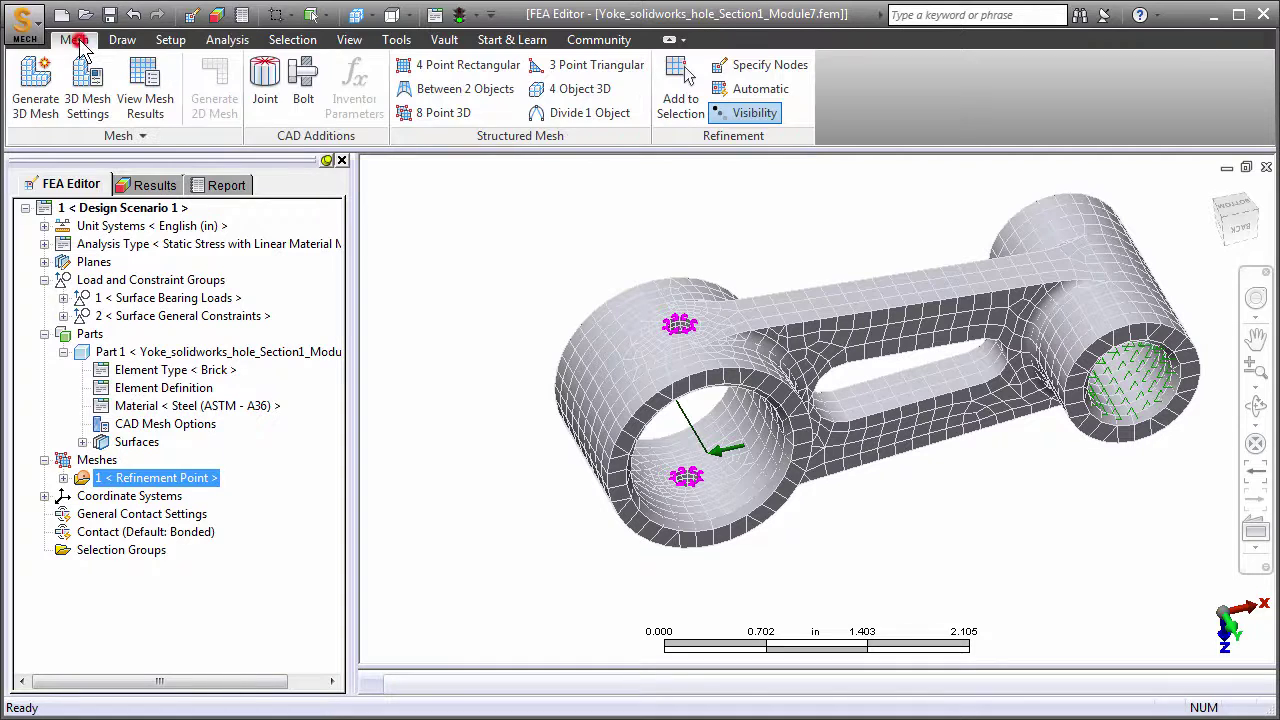
{"action": "left_click", "coordinate": [36, 85]}
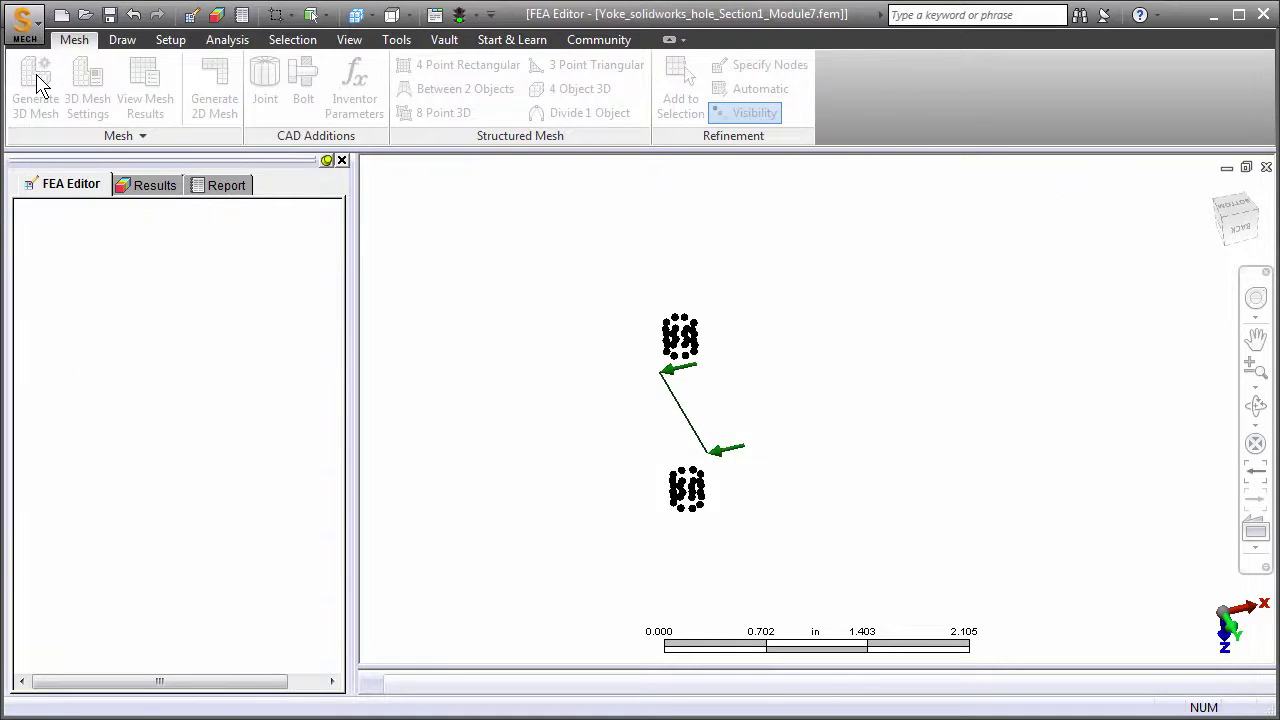
{"action": "left_click", "coordinate": [688, 399]}
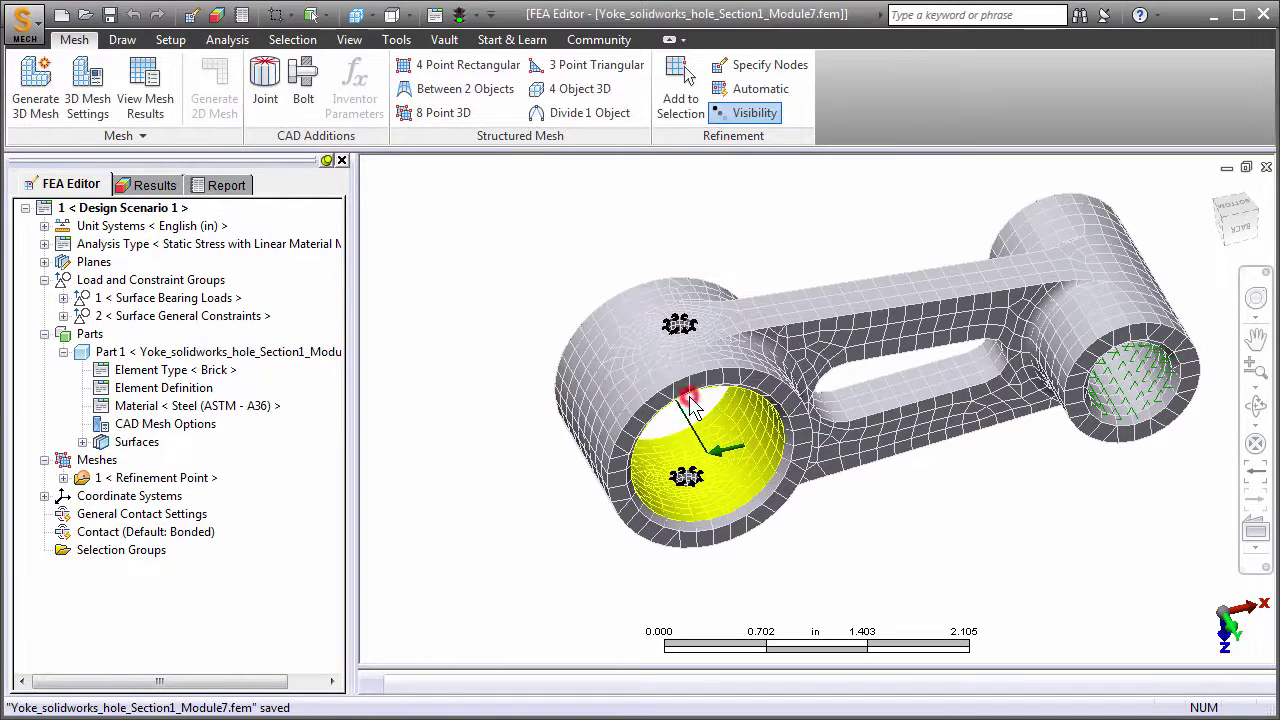
Rerun the static stress simulation and display the von Mises safety factor contours to check the minimum factor on the yoke
{"action": "left_click", "coordinate": [227, 40]}
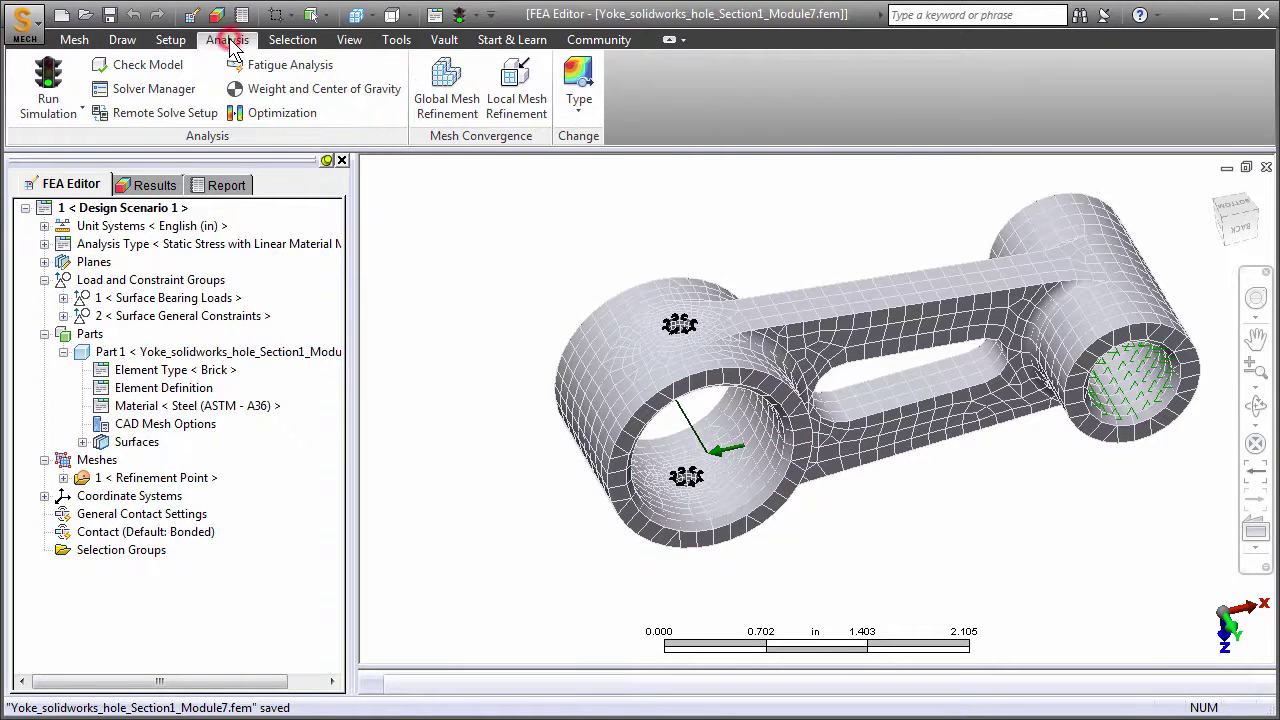
{"action": "left_click", "coordinate": [52, 85]}
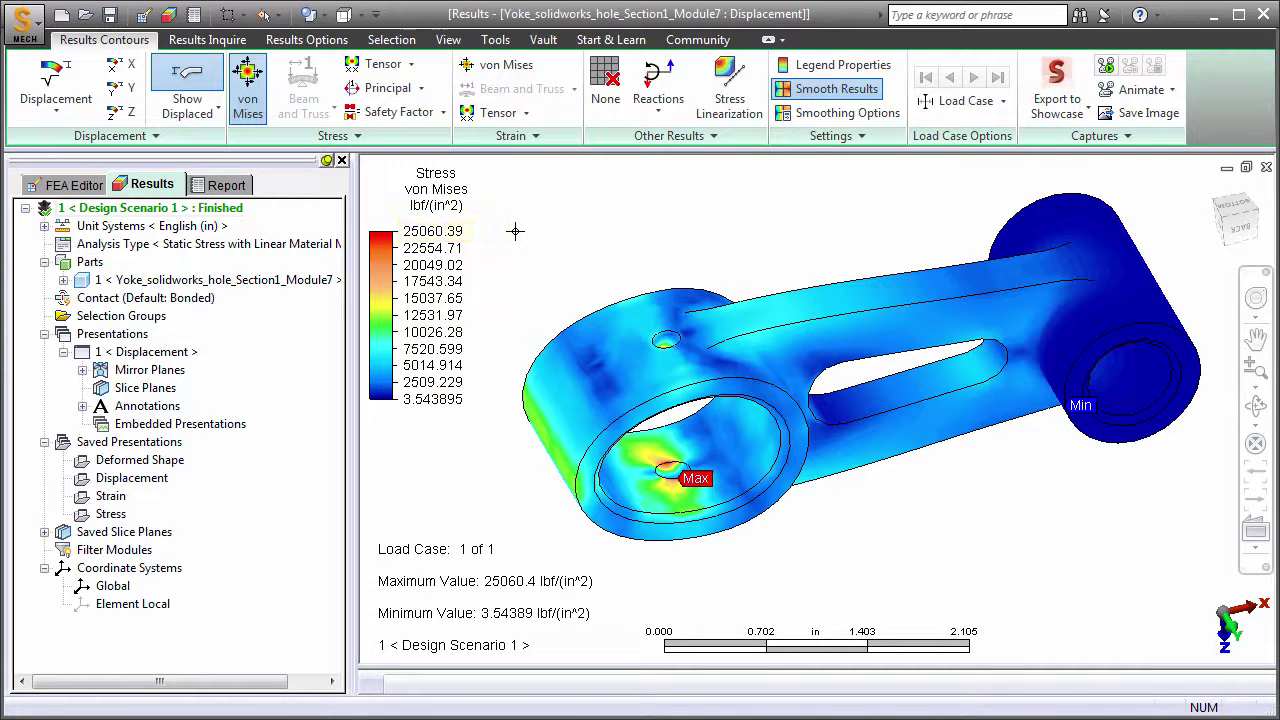
{"action": "left_click", "coordinate": [410, 114]}
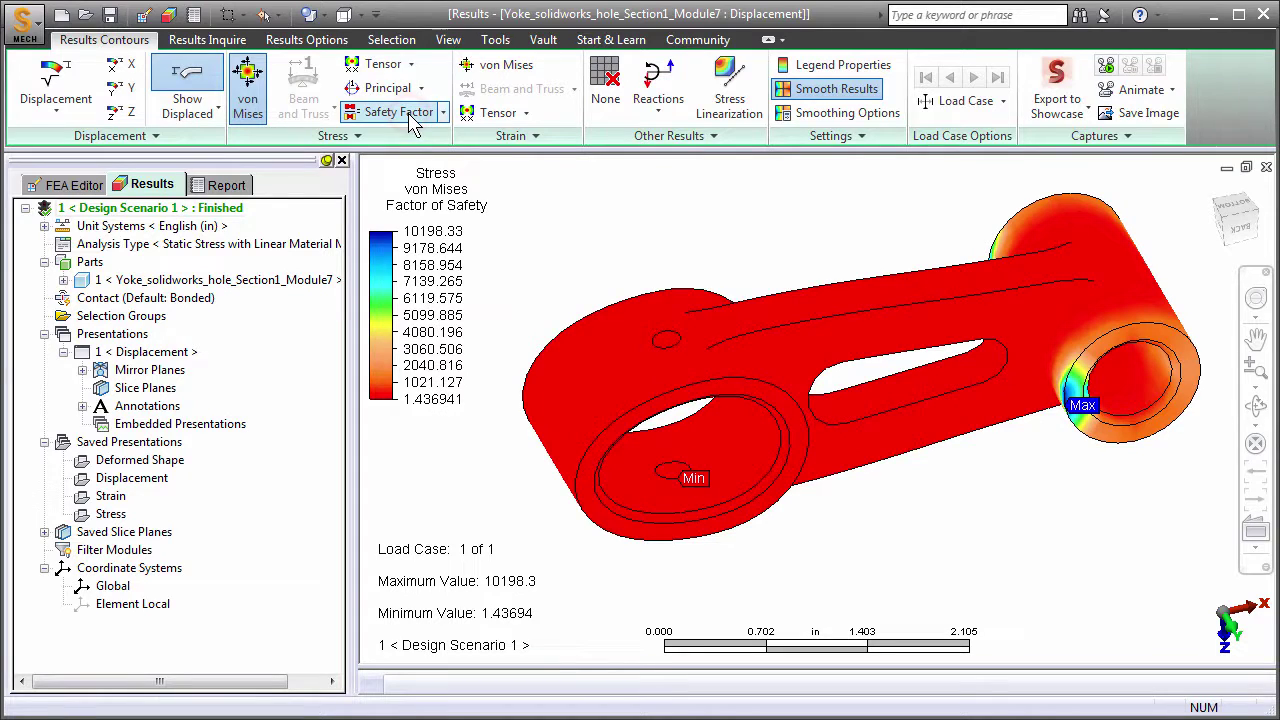
{"action": "left_click", "coordinate": [415, 398]}
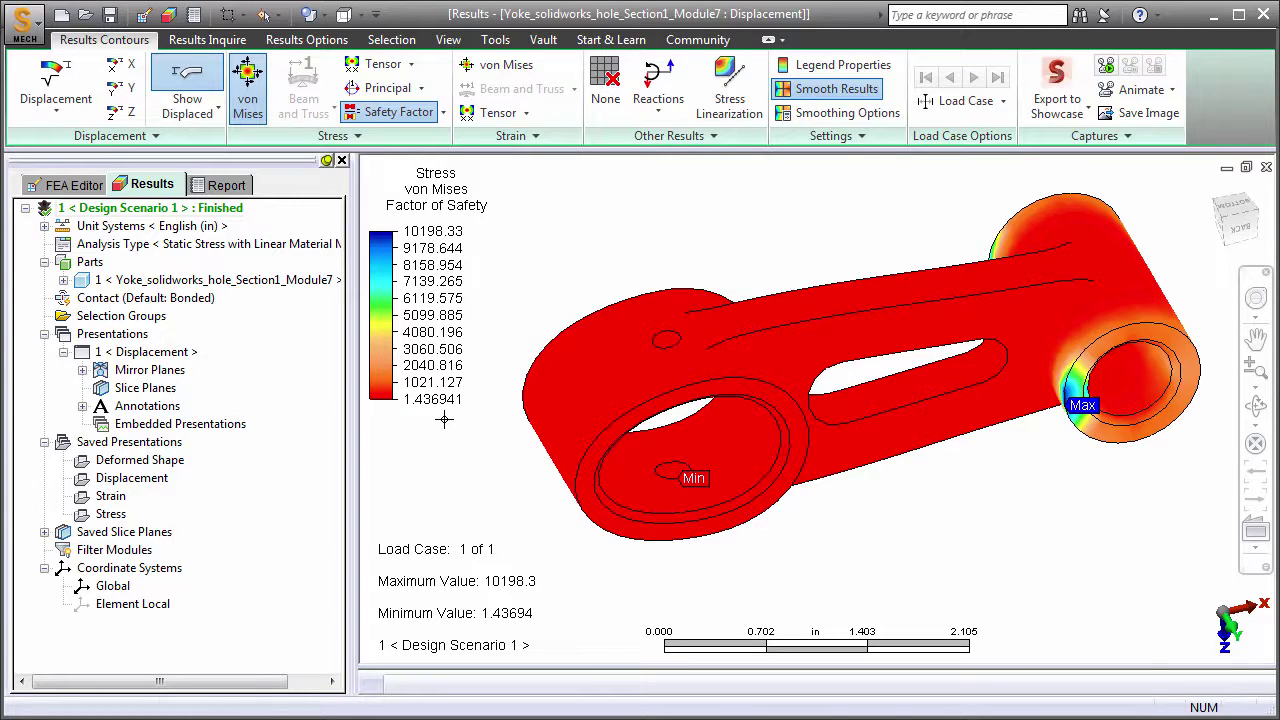
Return from the results to the yoke's meshed model in the FEA Editor
{"action": "left_click", "coordinate": [64, 184]}
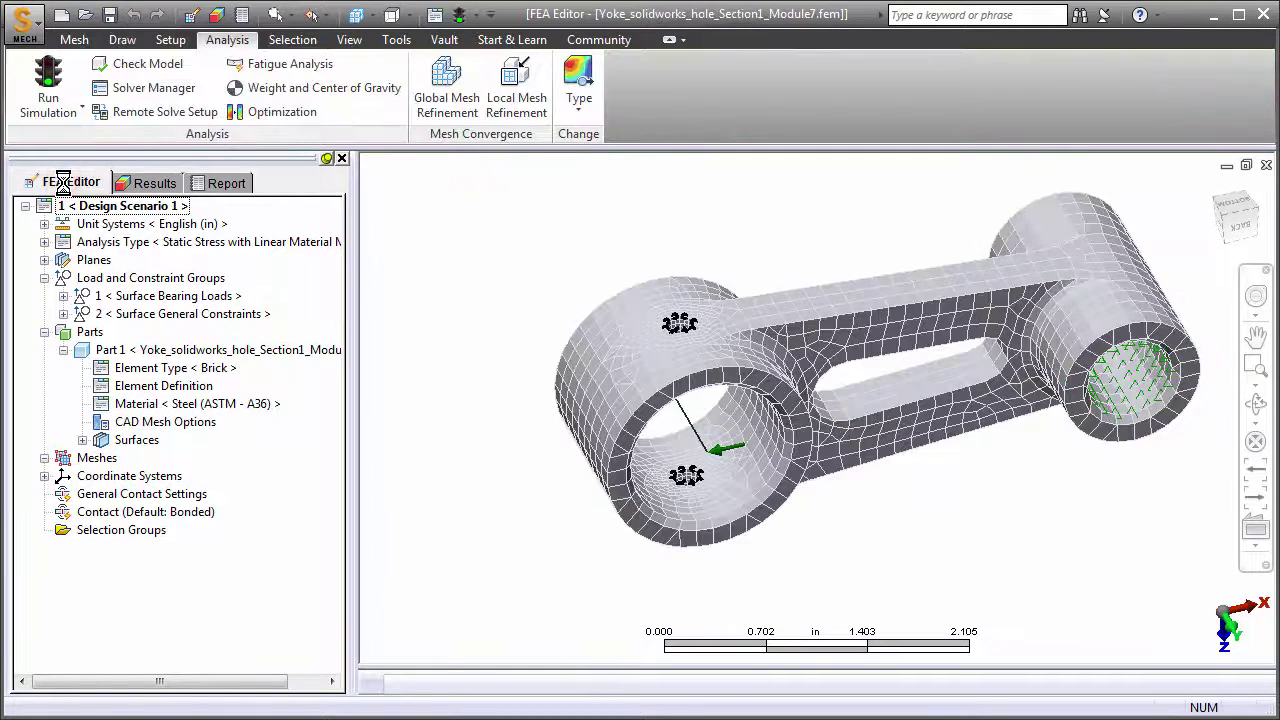